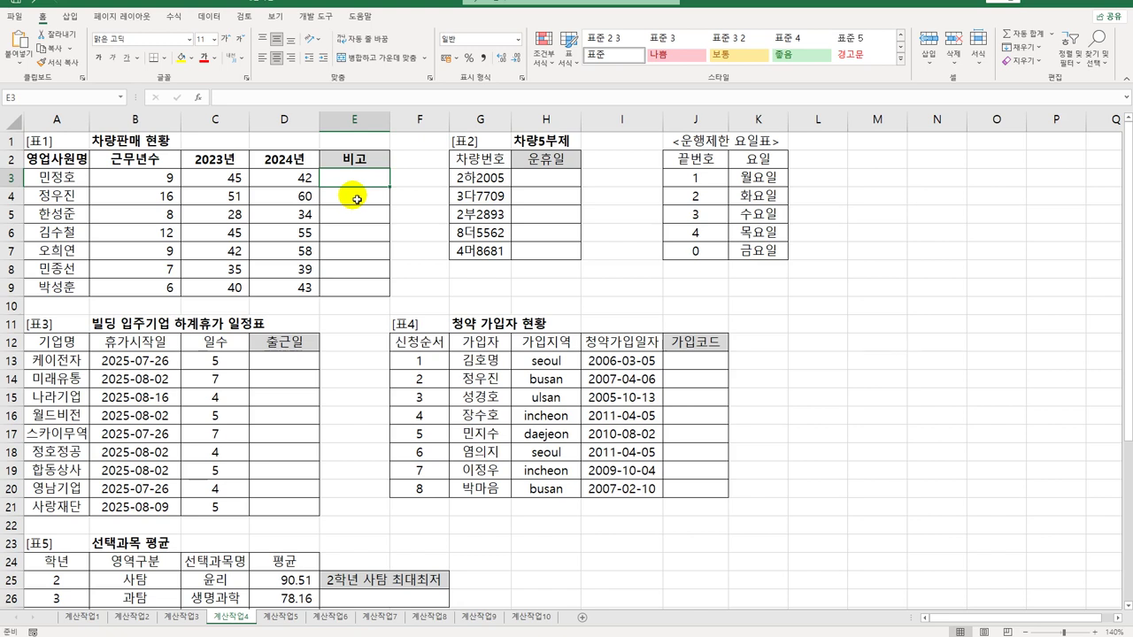
Step: Start a COUNTIF formula in E3 of the 비고 column with C3:D3 as its range
left_click_drag(235, 169, 278, 172)
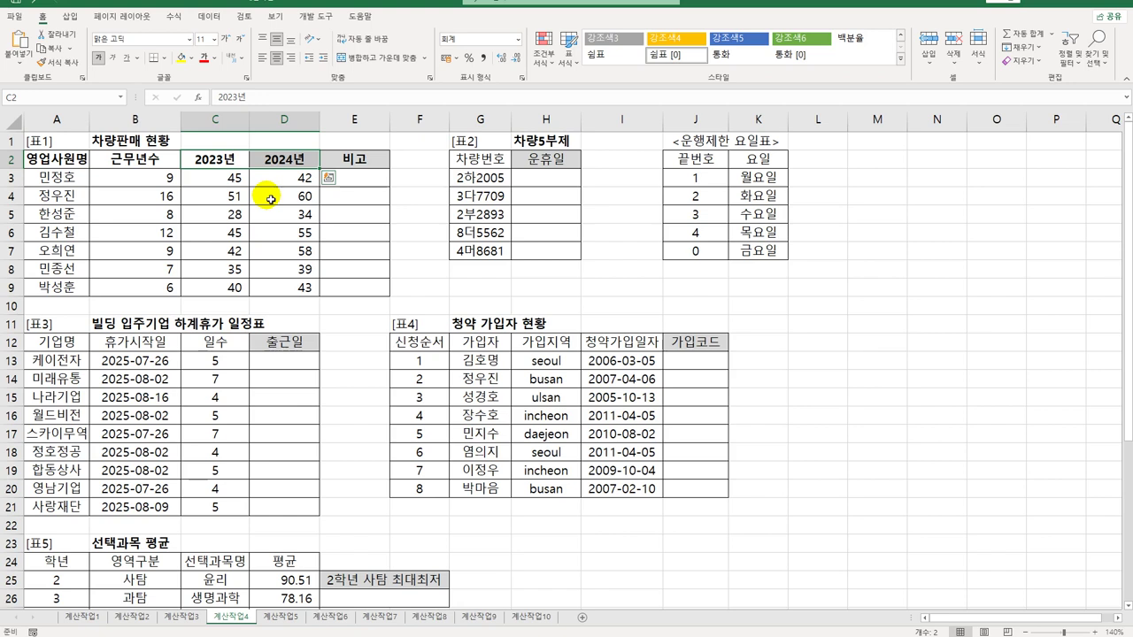
left_click(361, 186)
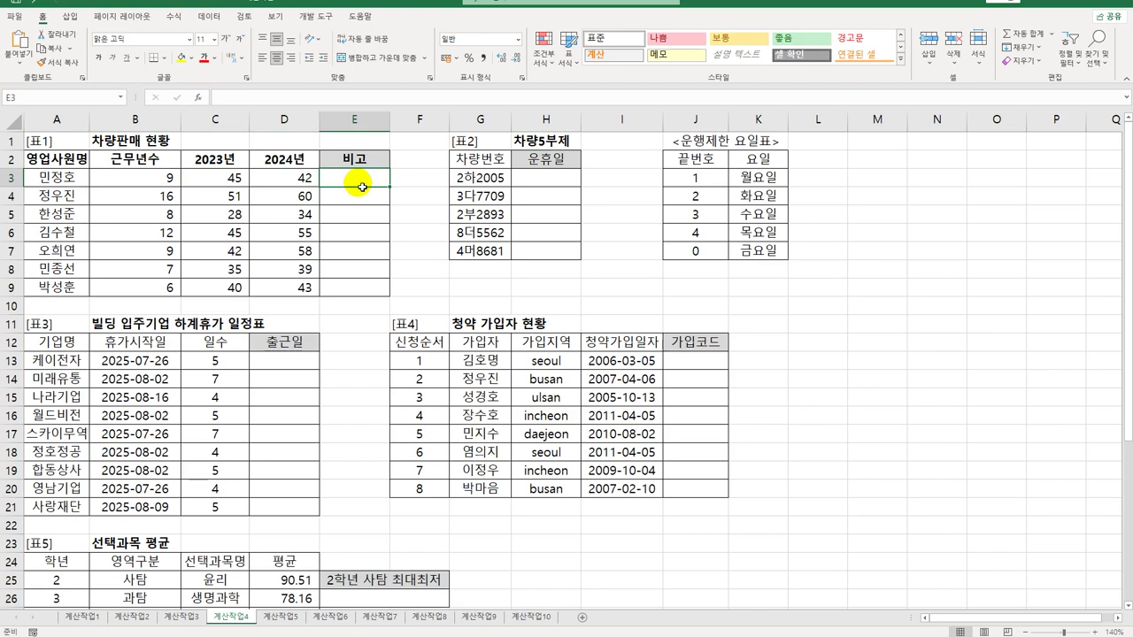
type("=")
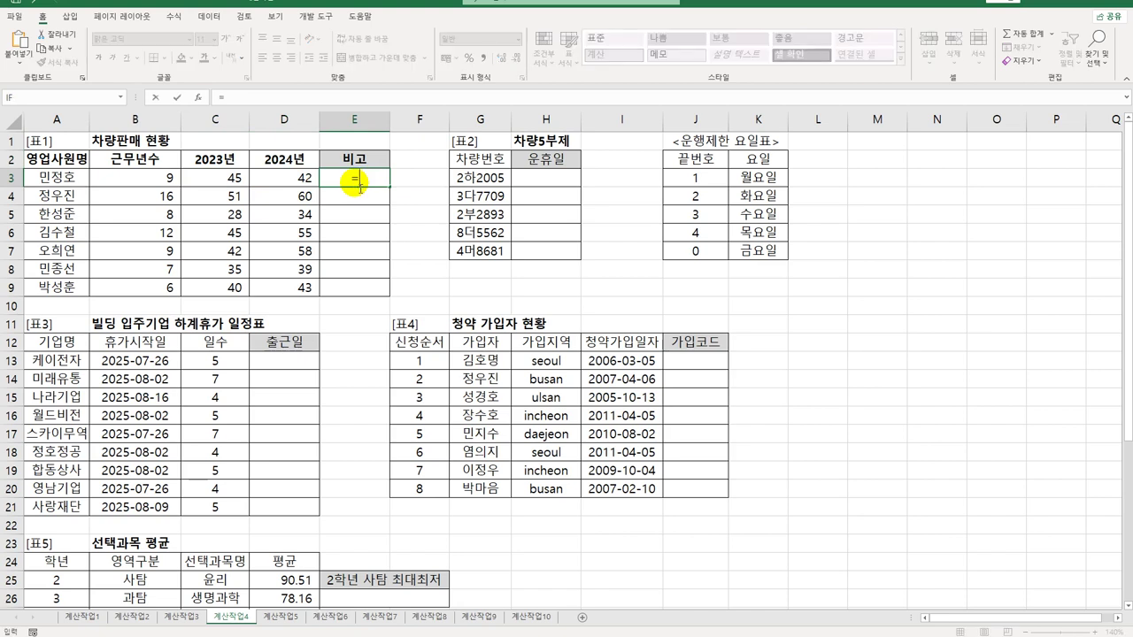
type("coun")
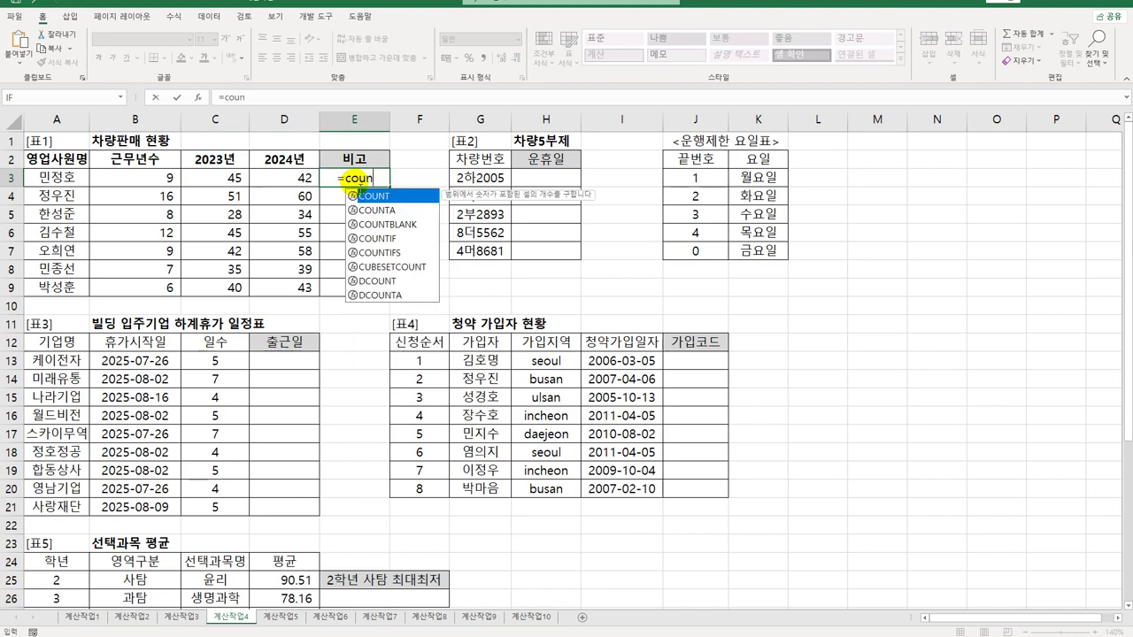
type("tif")
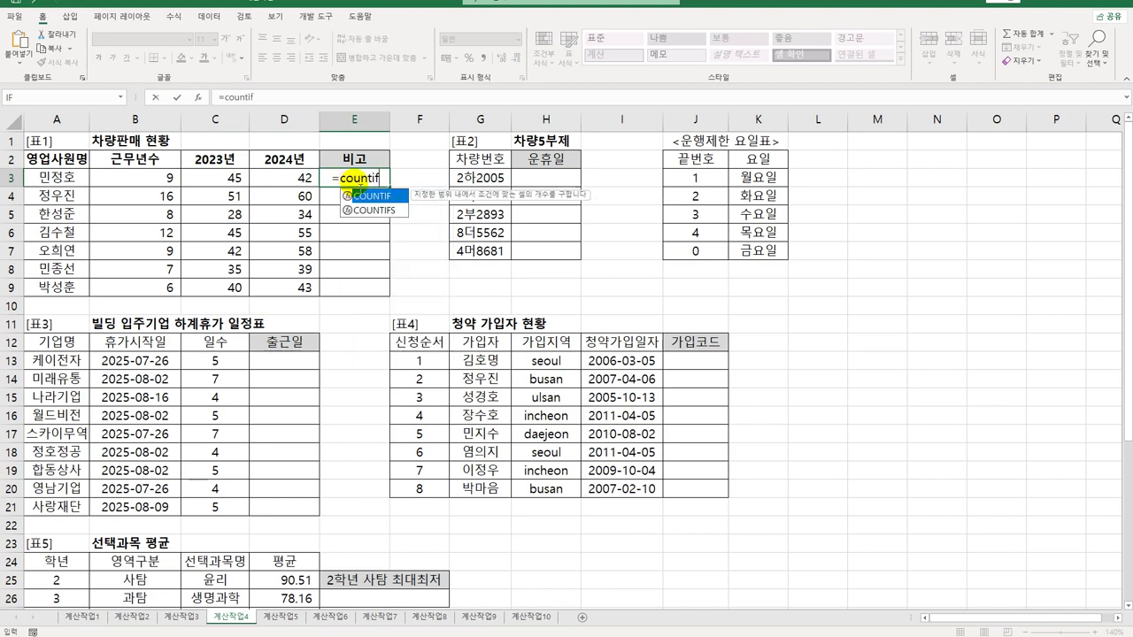
key("Tab")
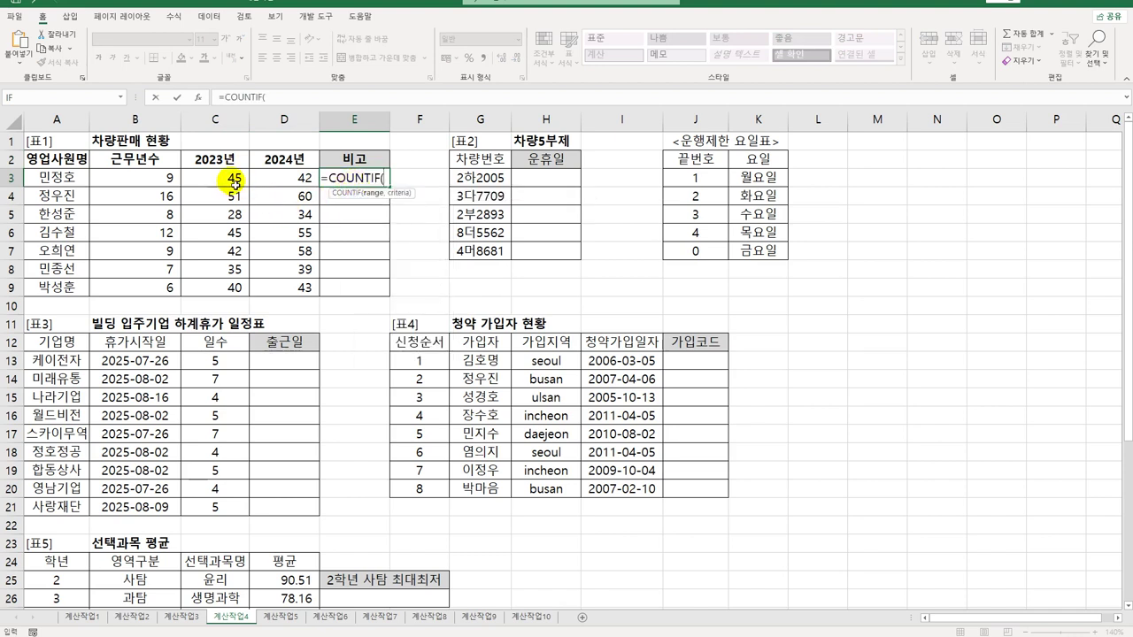
left_click_drag(228, 180, 268, 179)
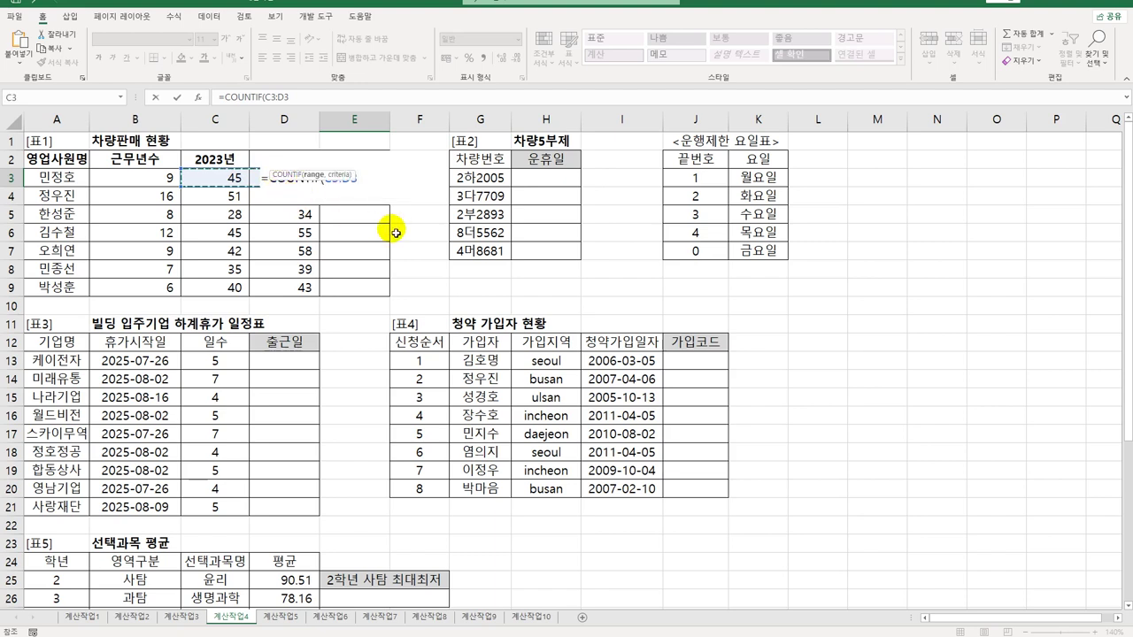
type(",")
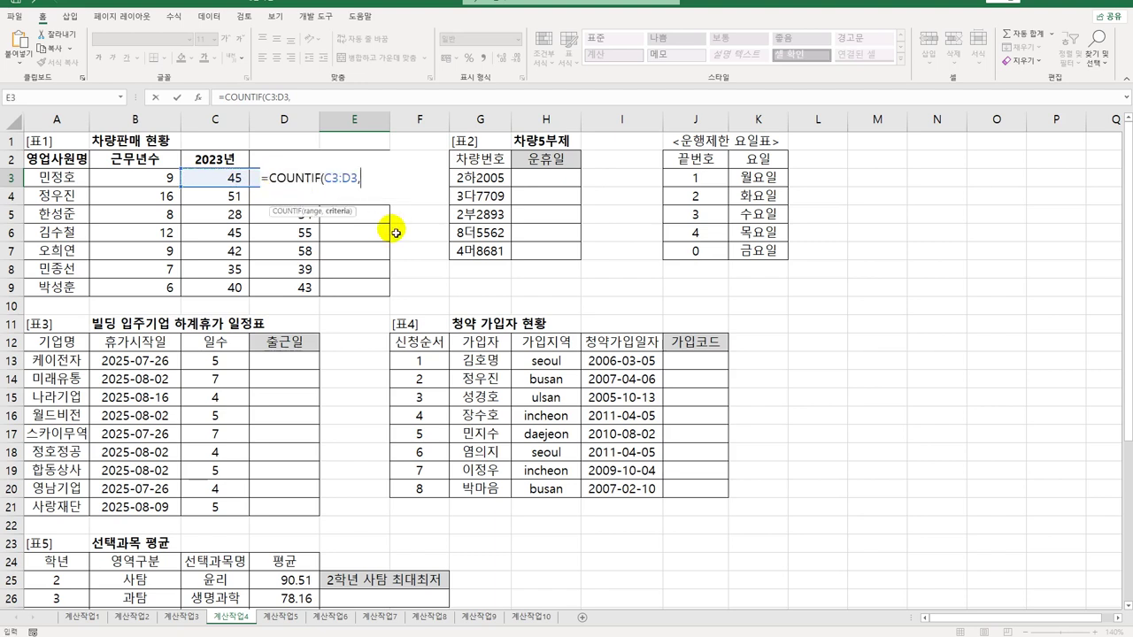
Step: Complete the COUNTIF in E3 with the criterion ">=40" and fill the formula down to E9
left_click(199, 97)
left_click(496, 233)
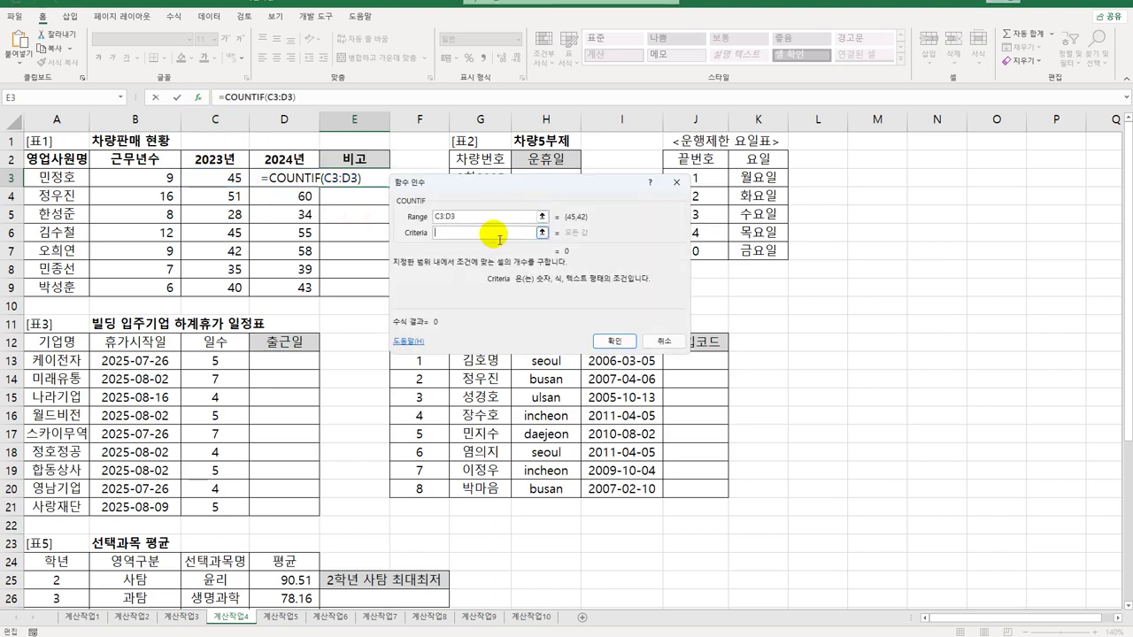
type(">=40")
left_click(445, 218)
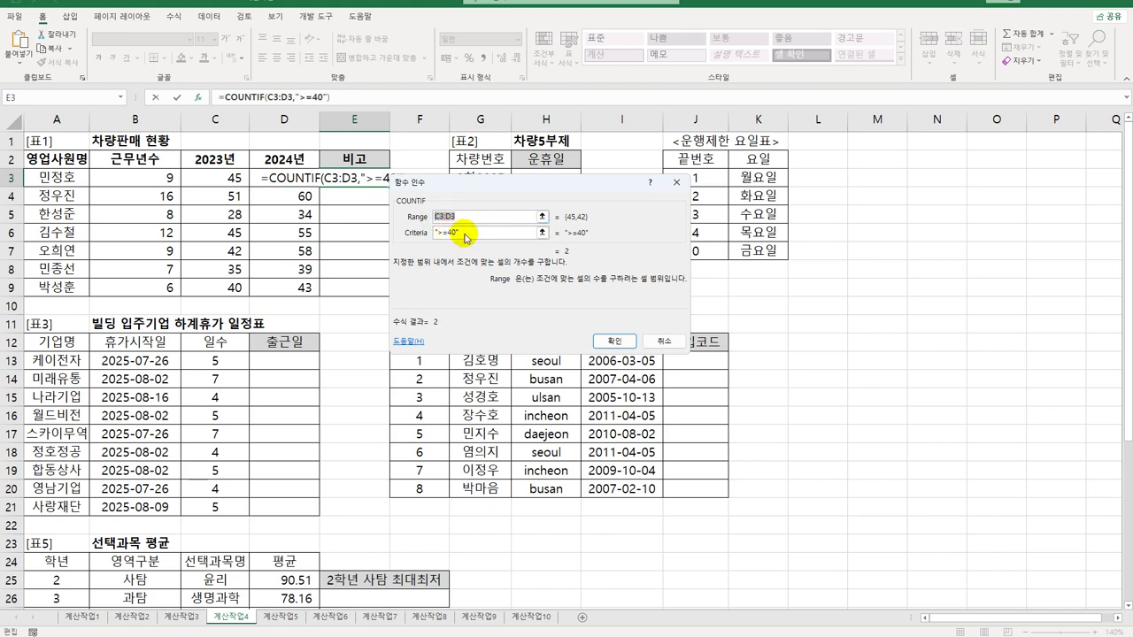
left_click(422, 236)
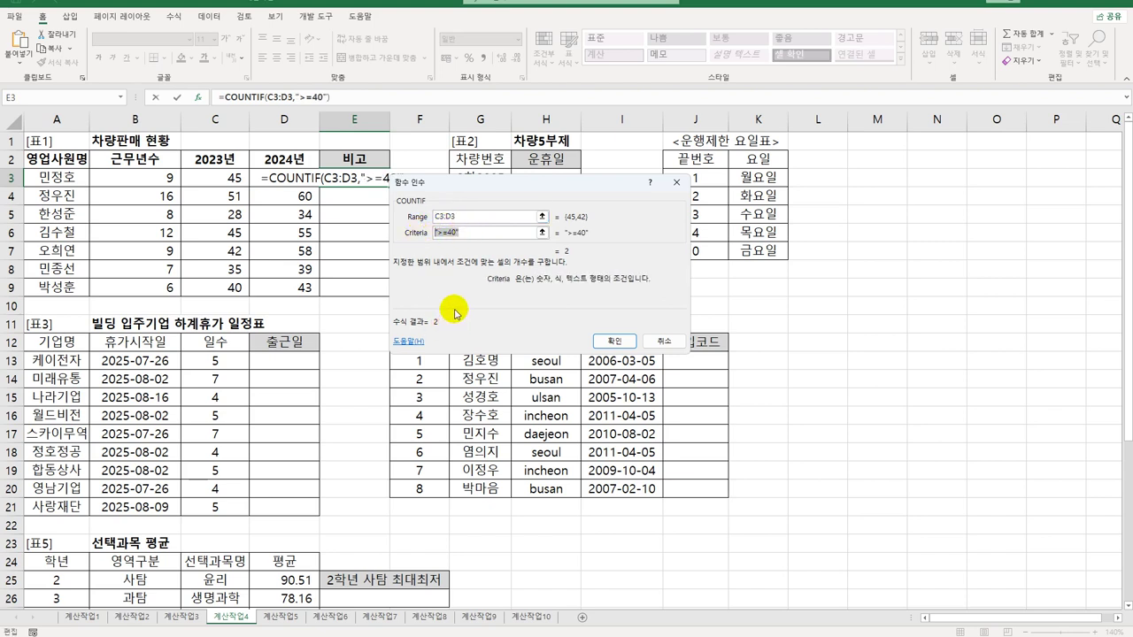
left_click(615, 341)
left_click_drag(389, 186, 377, 298)
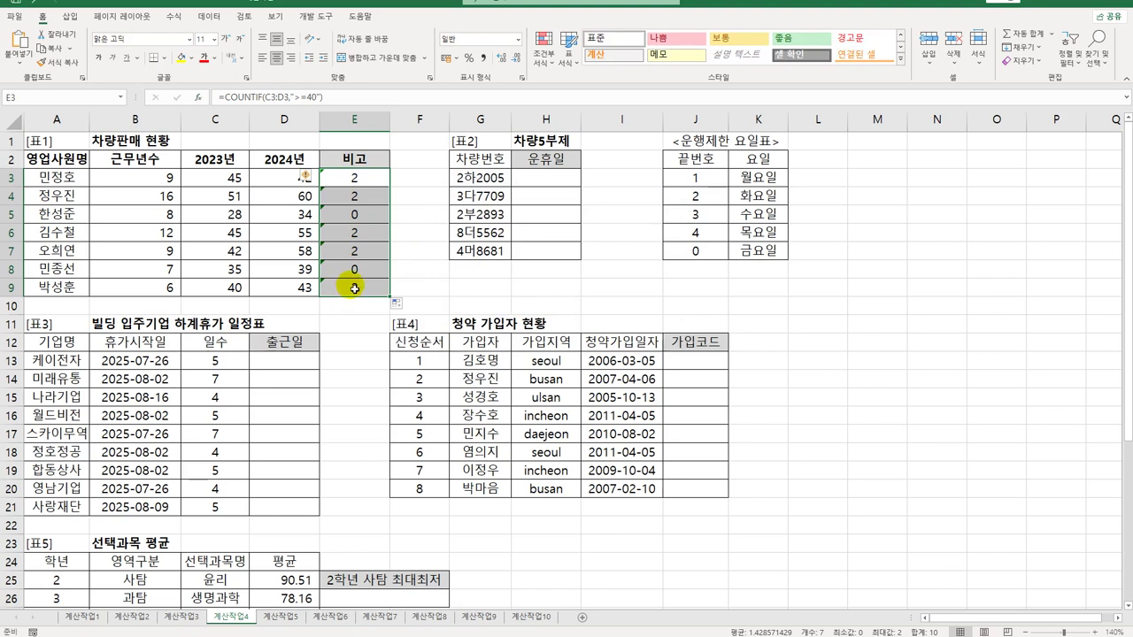
Step: Wrap the E3 formula as =AND(B3<10,COUNTIF(C3:D3,">=40")>=1) and fill it down to E9
left_click(376, 184)
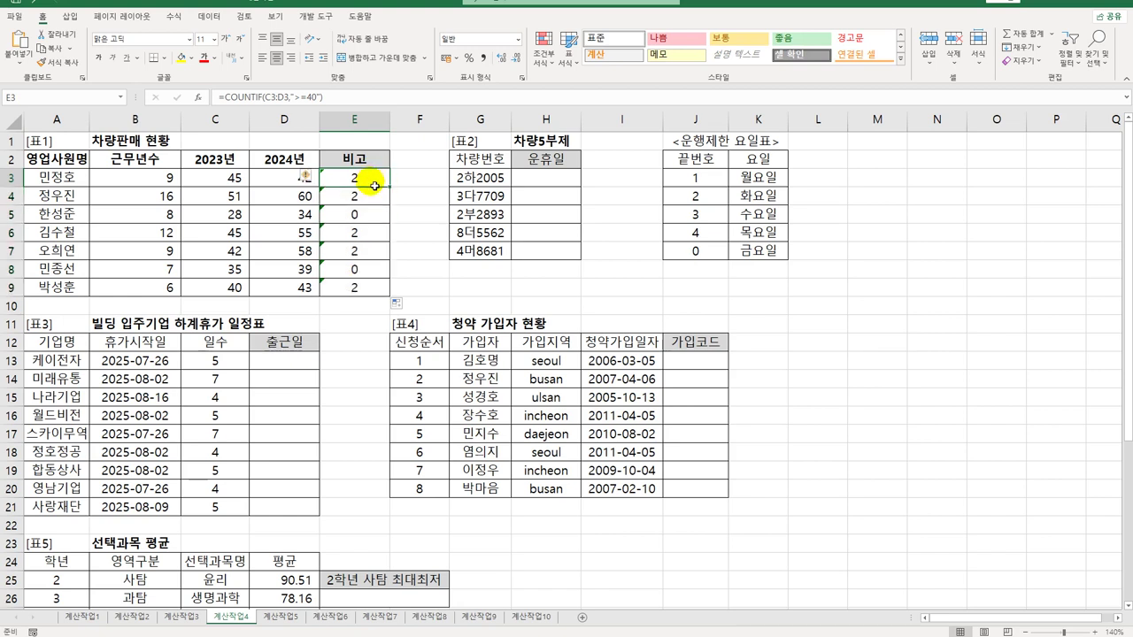
double_click(376, 184)
left_click(270, 178)
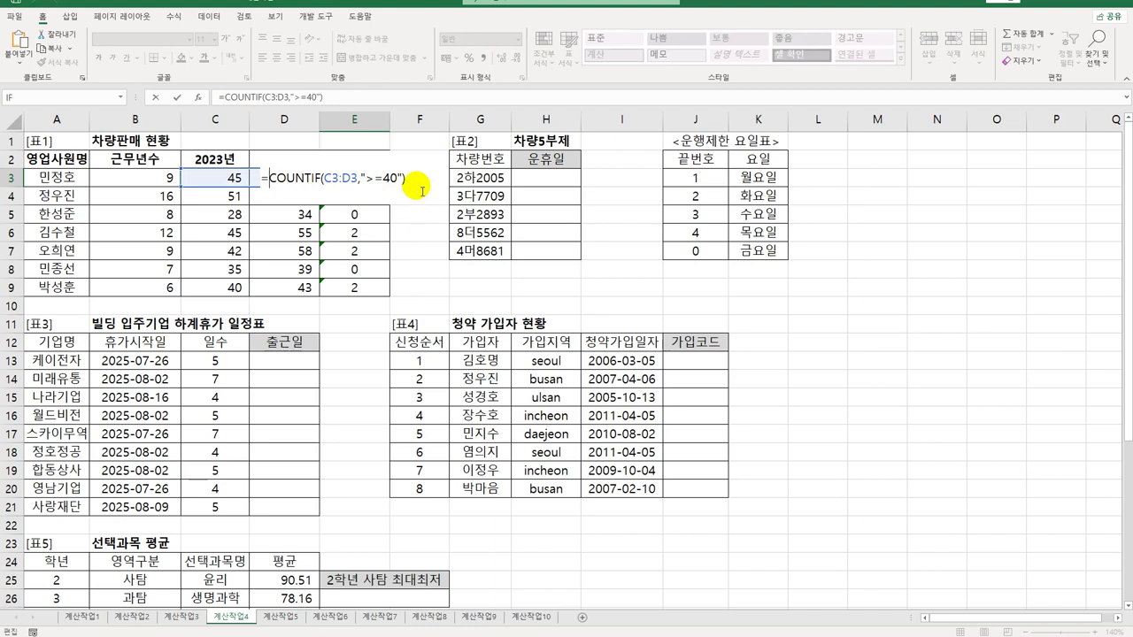
type("and(")
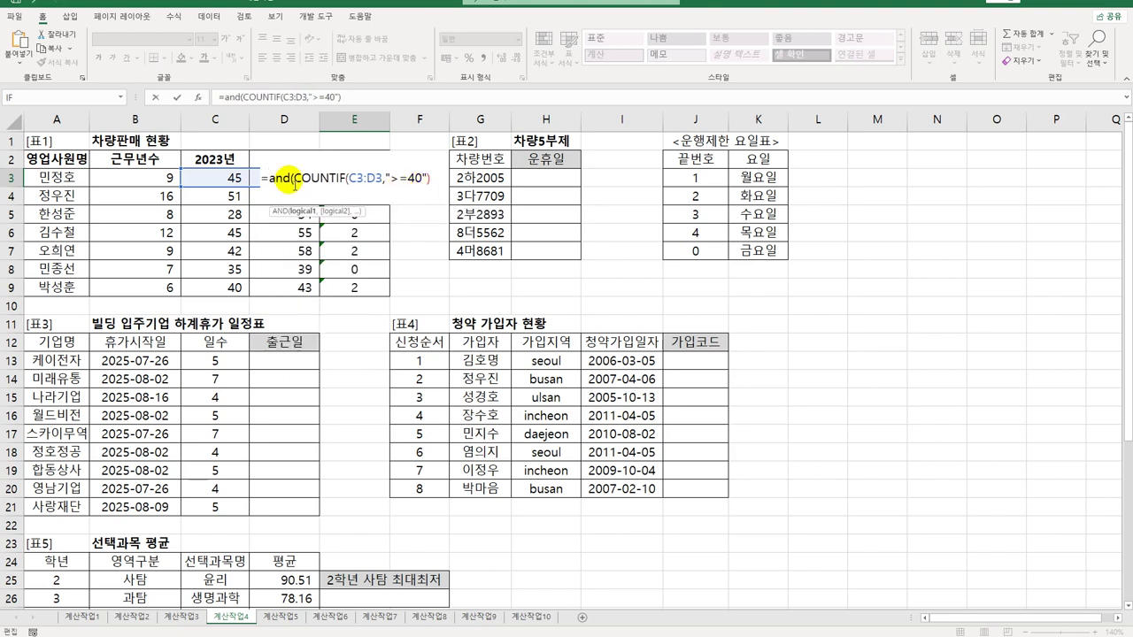
left_click(113, 179)
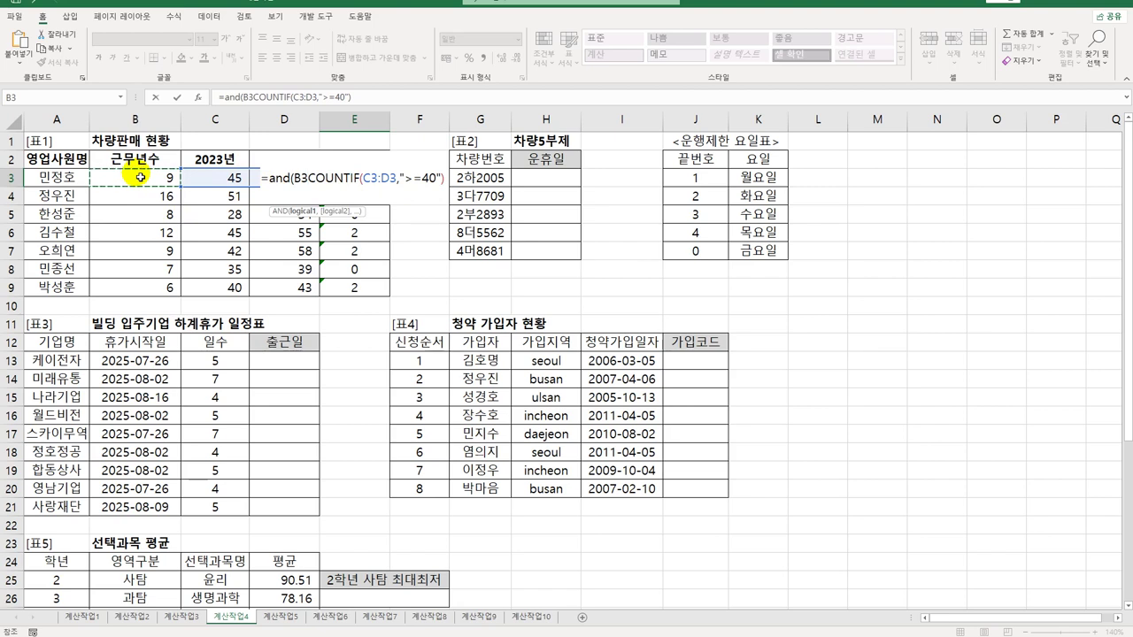
type("<10,")
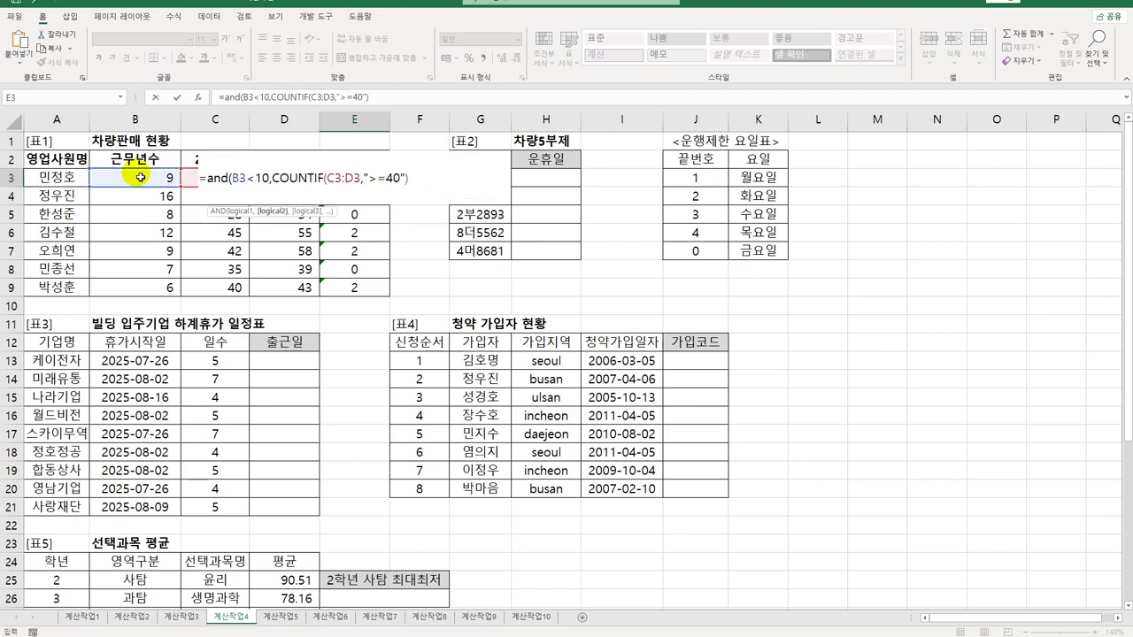
left_click(426, 187)
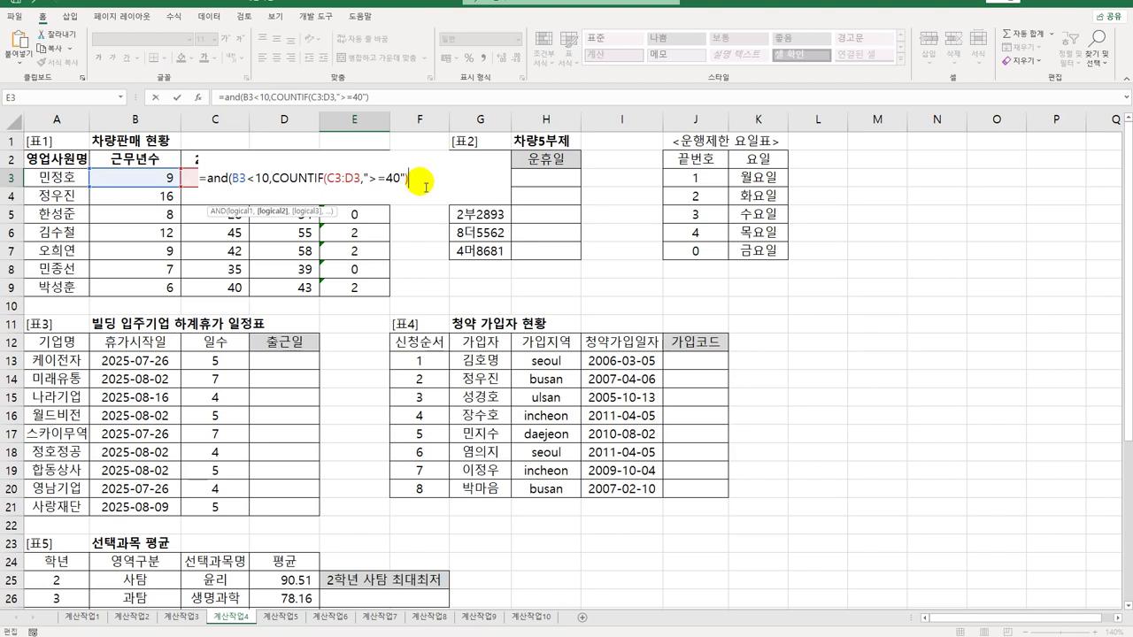
type(">=1)")
key("ctrl+Return")
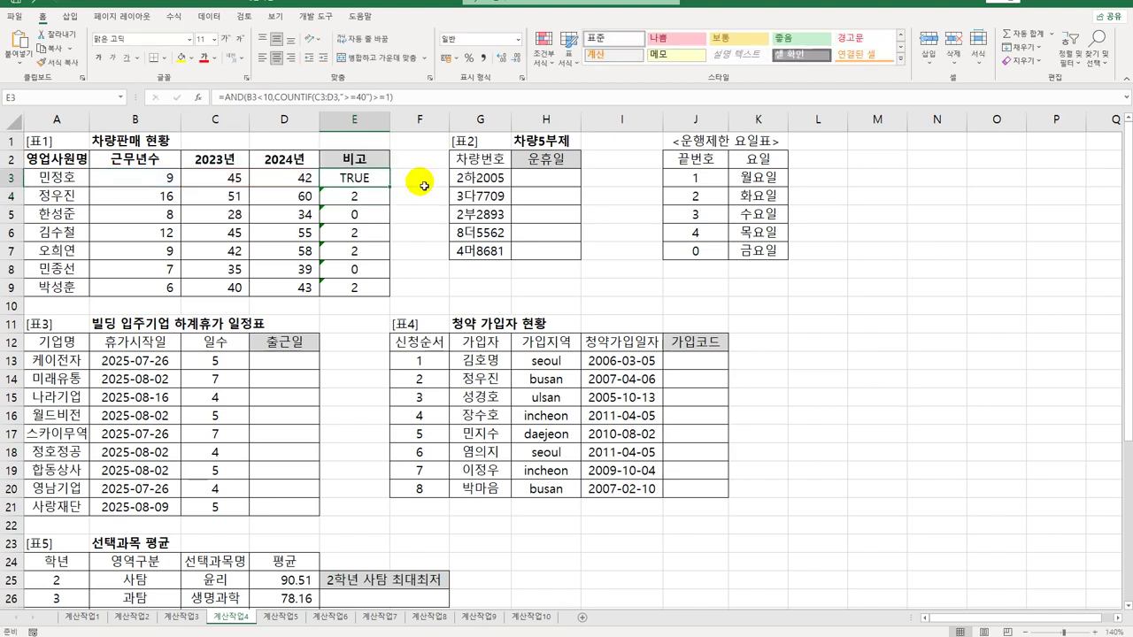
left_click_drag(390, 187, 373, 306)
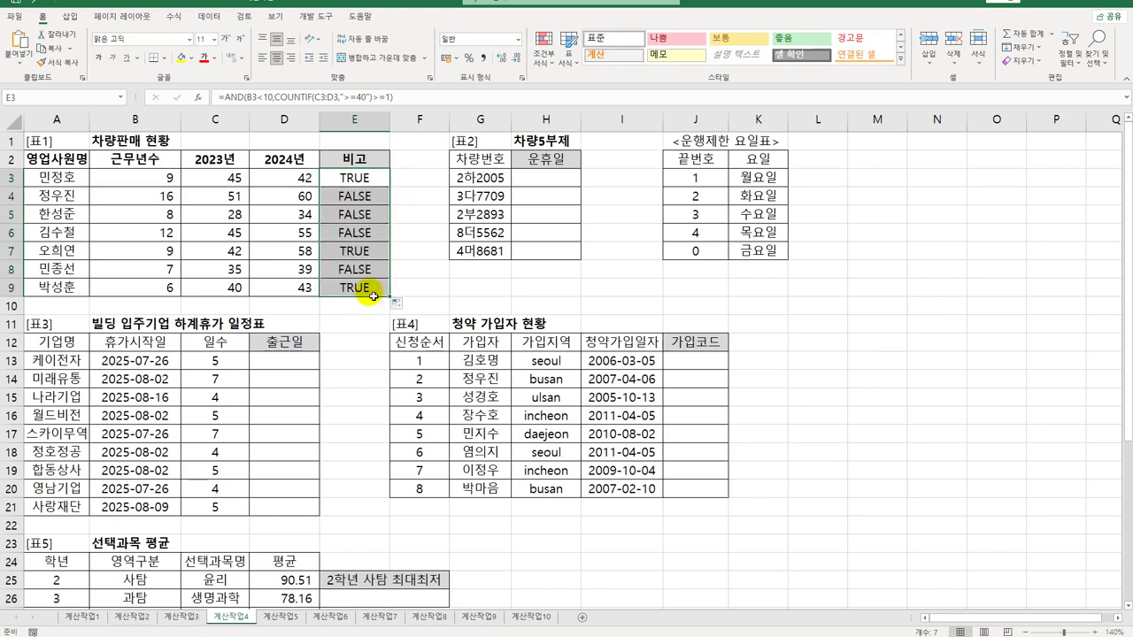
Step: Nest E3's AND formula in an IF that returns "★" when true and "" otherwise, and fill it down to E9
left_click(368, 184)
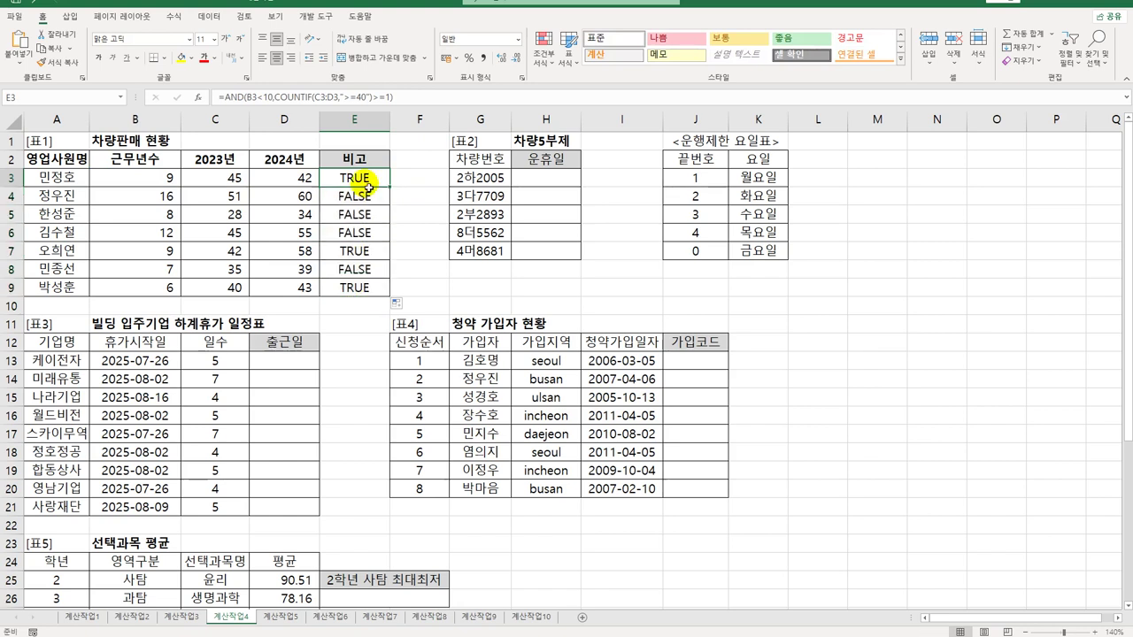
double_click(367, 182)
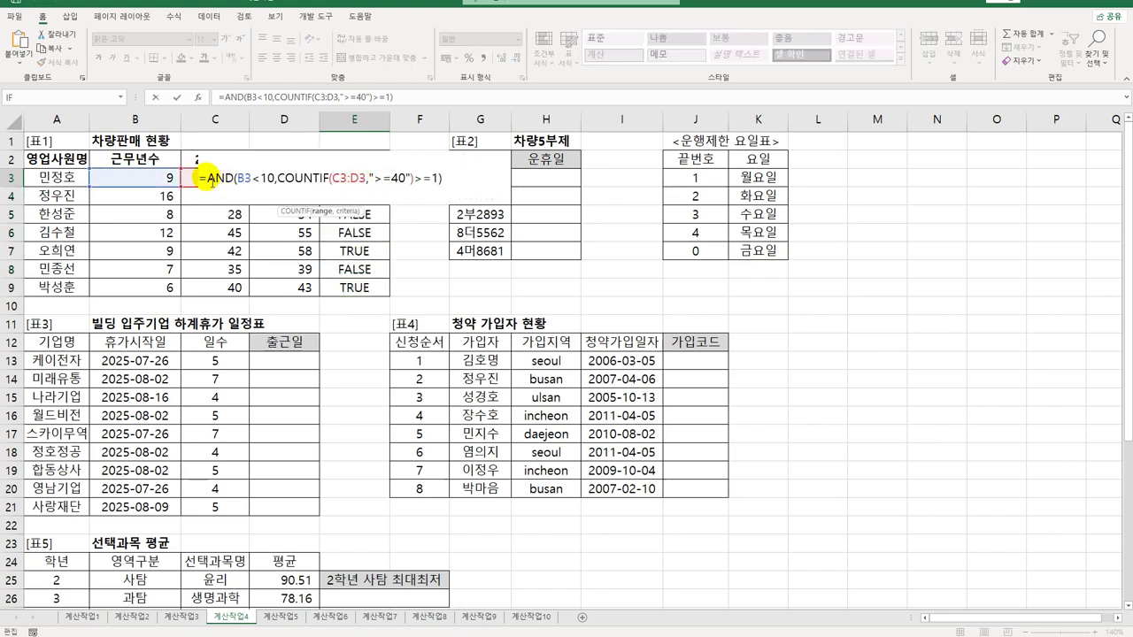
type("IF(")
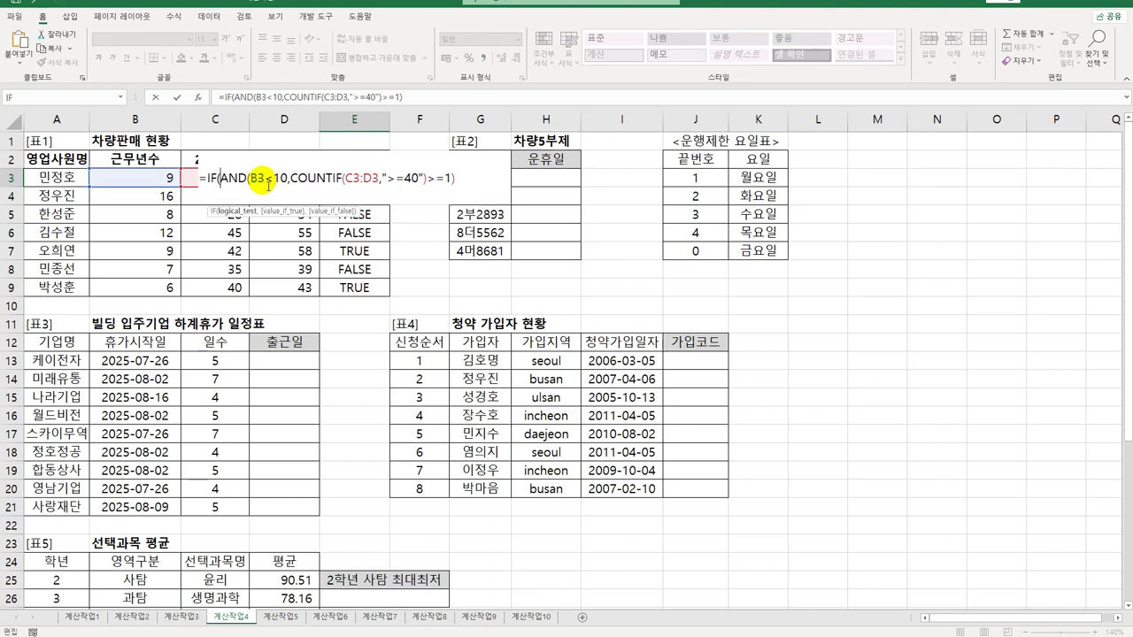
key("End")
type(",")
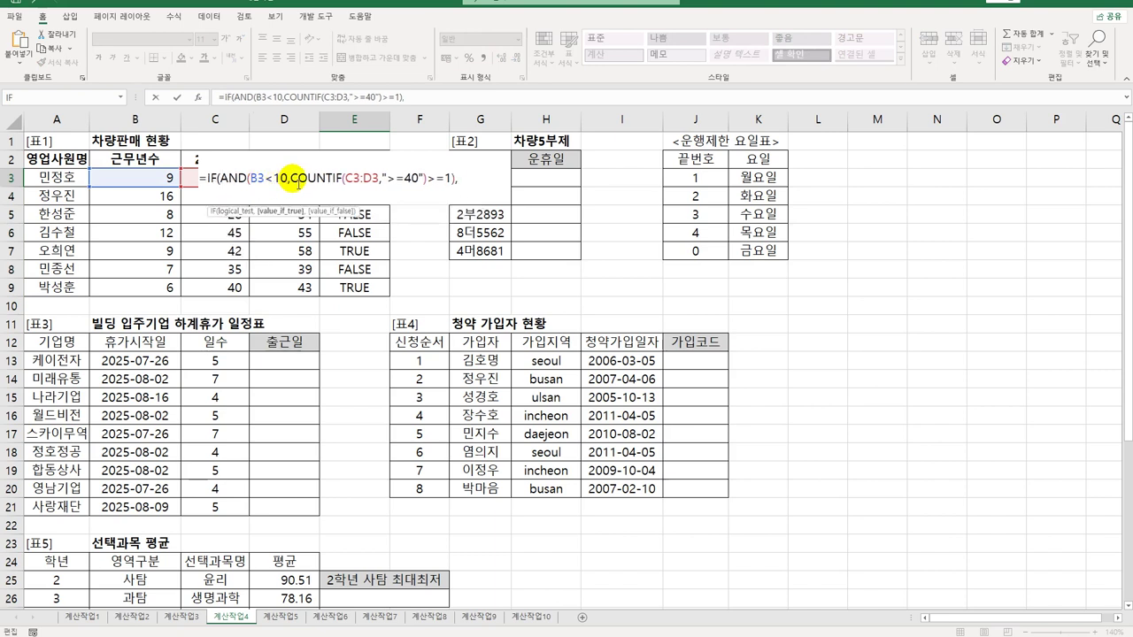
type("\"ㅁ")
key("Hangul_Hanja")
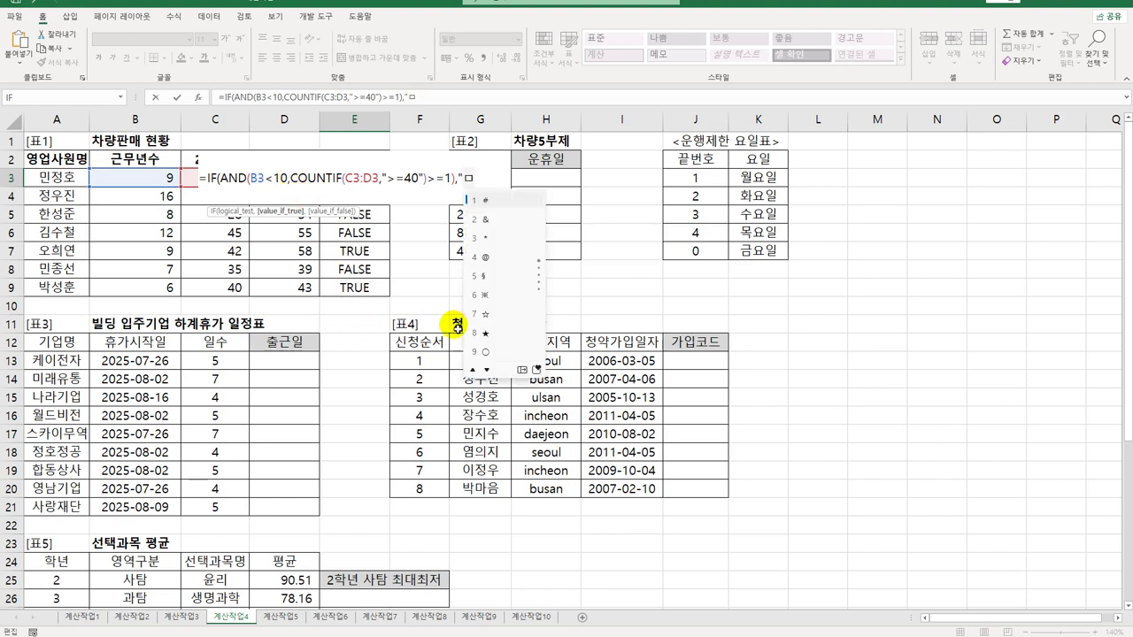
left_click(482, 336)
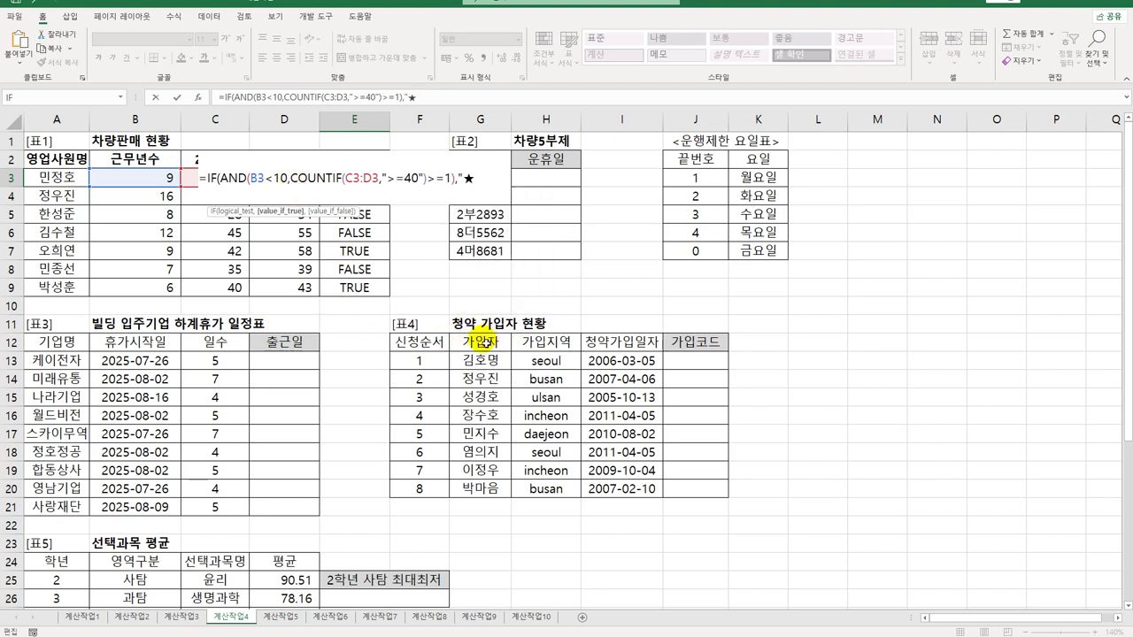
type("\",\"\")")
key("ctrl+Return")
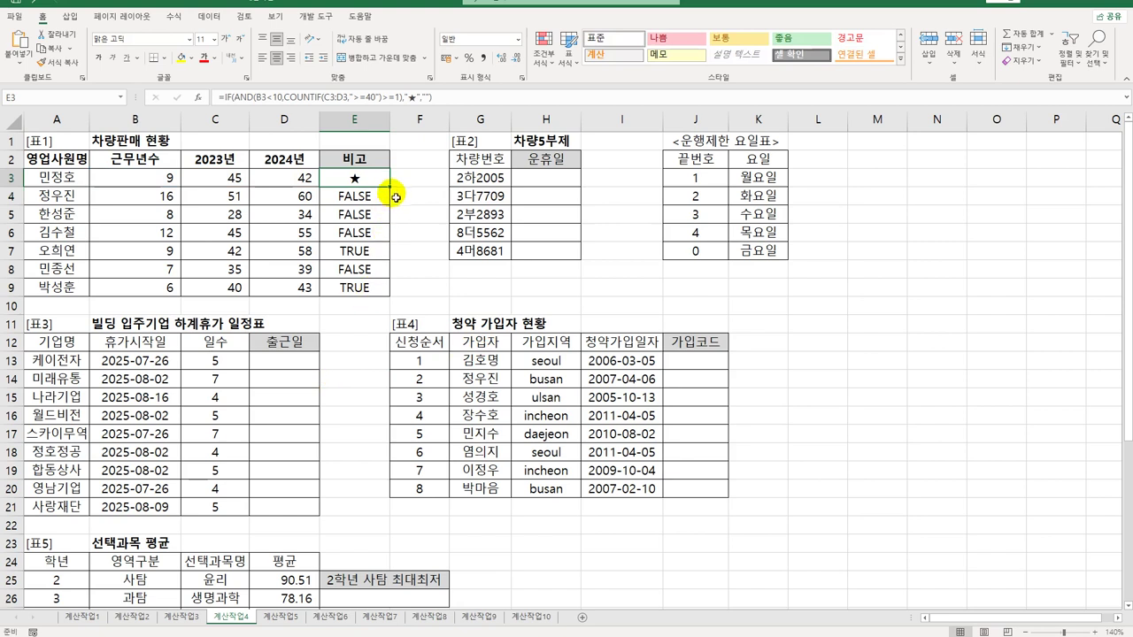
left_click_drag(390, 188, 386, 297)
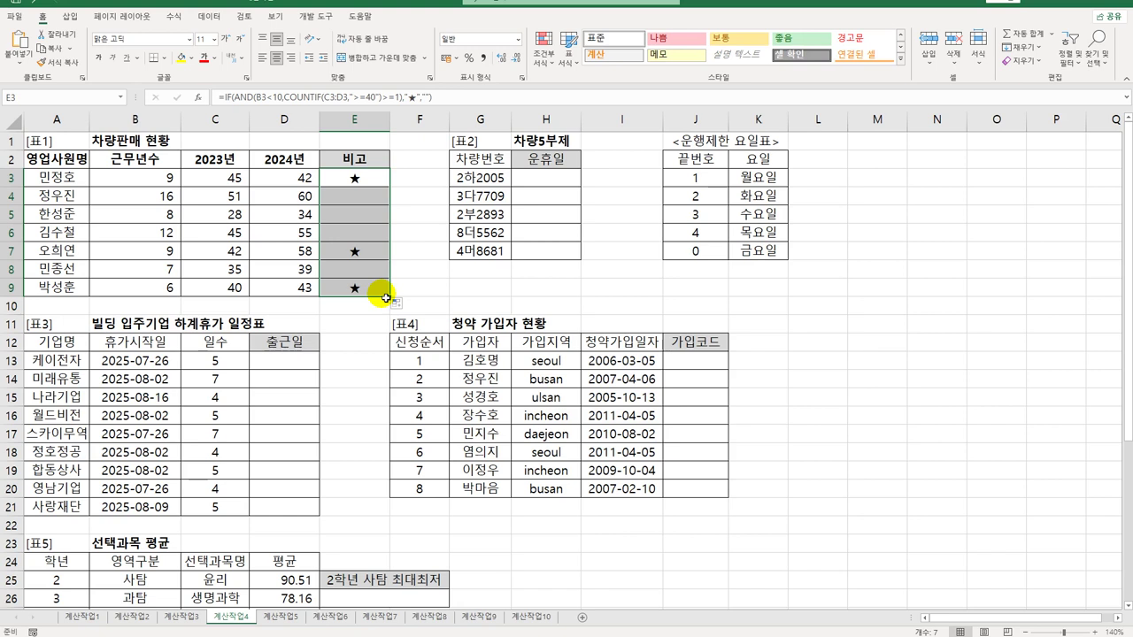
Step: Extract the last digit of the first vehicle number in H3 of the 운휴일 column with =RIGHT(G3,1)
left_click(556, 187)
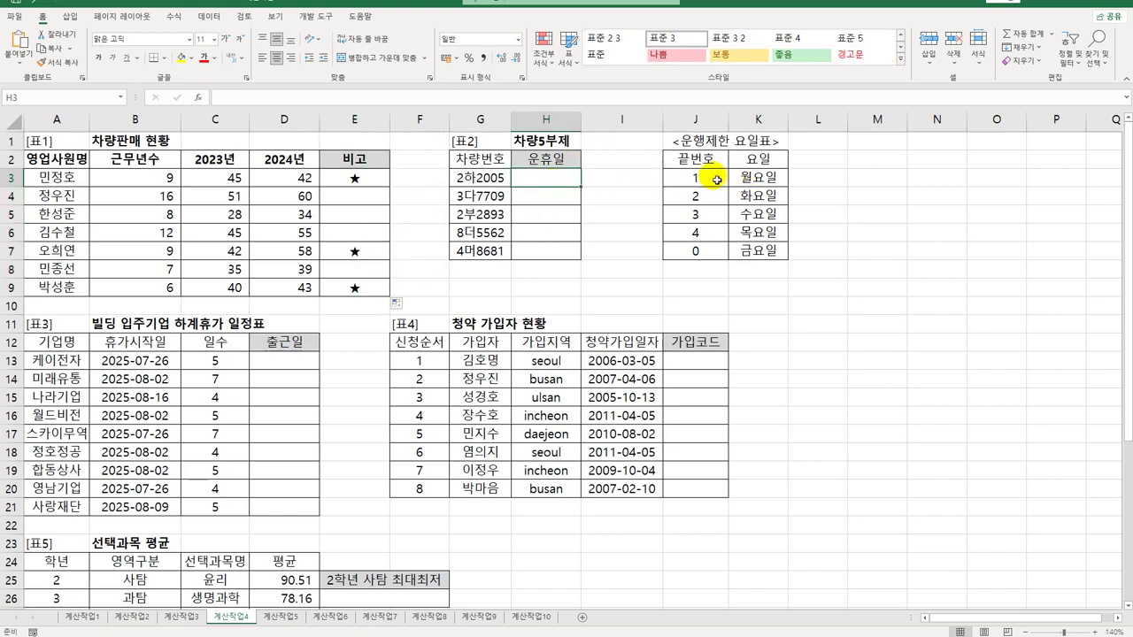
left_click_drag(715, 177, 751, 249)
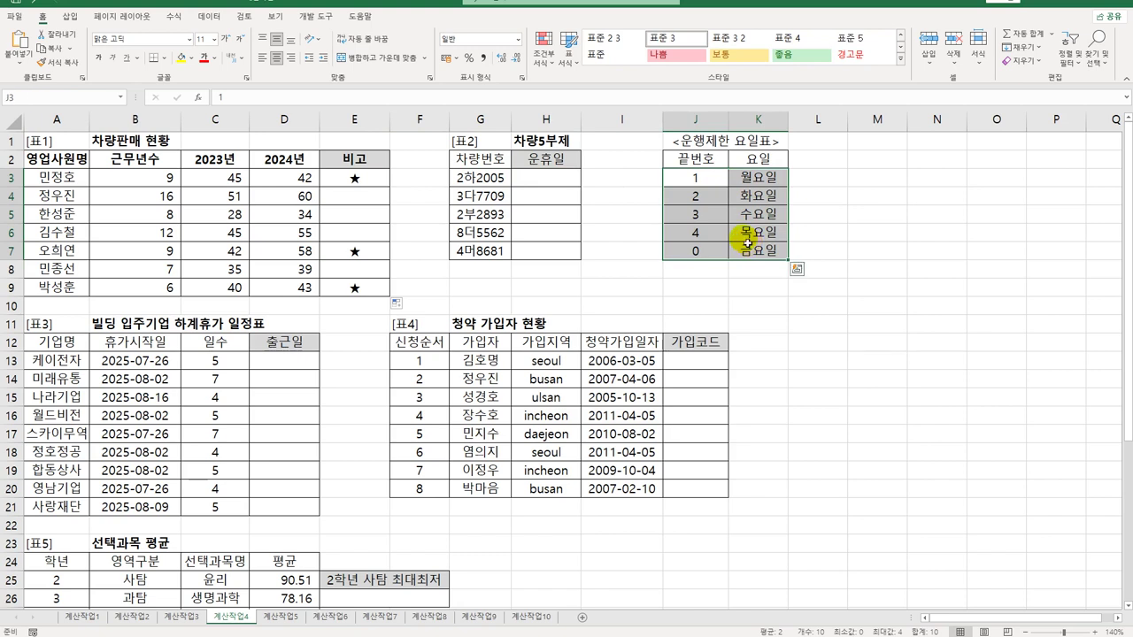
left_click(479, 182)
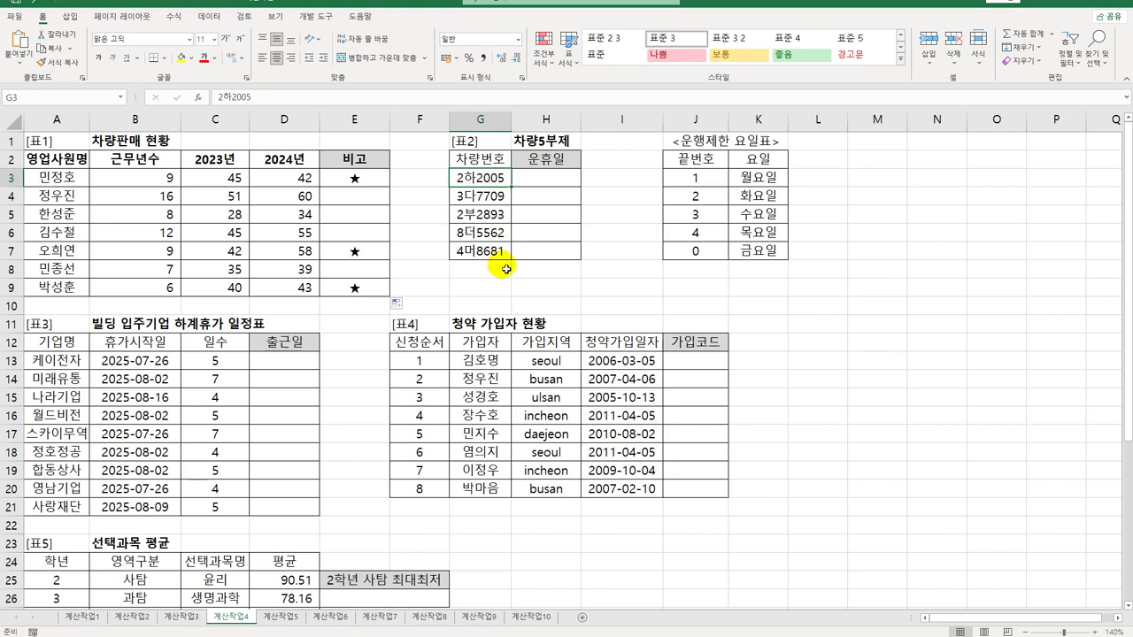
left_click(546, 178)
type("=")
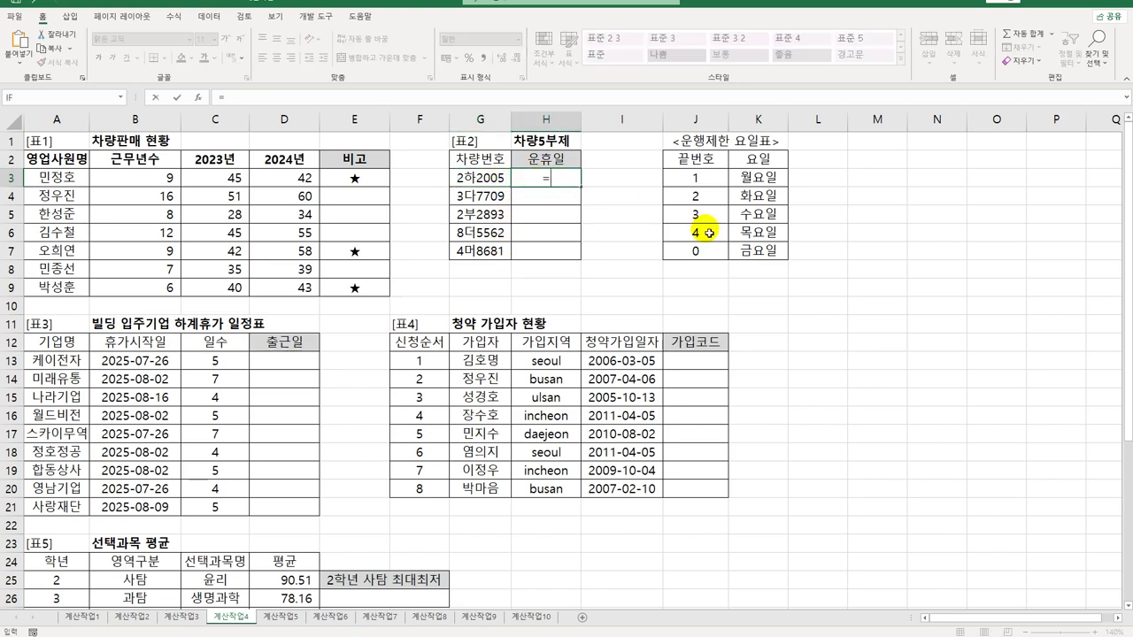
type("right")
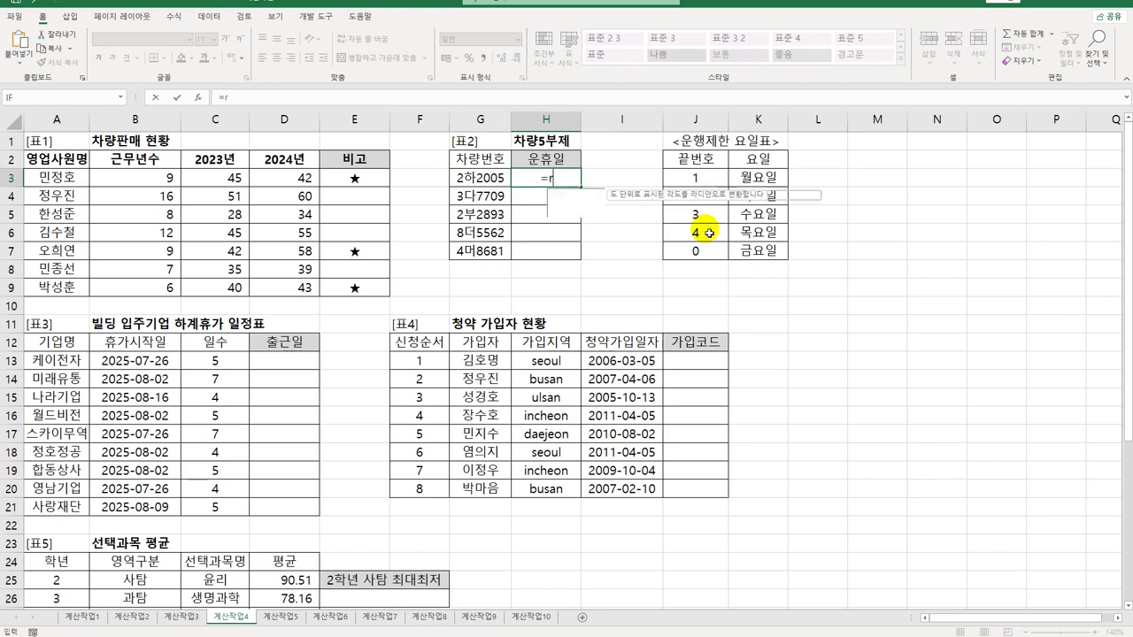
key("Tab")
key("Left")
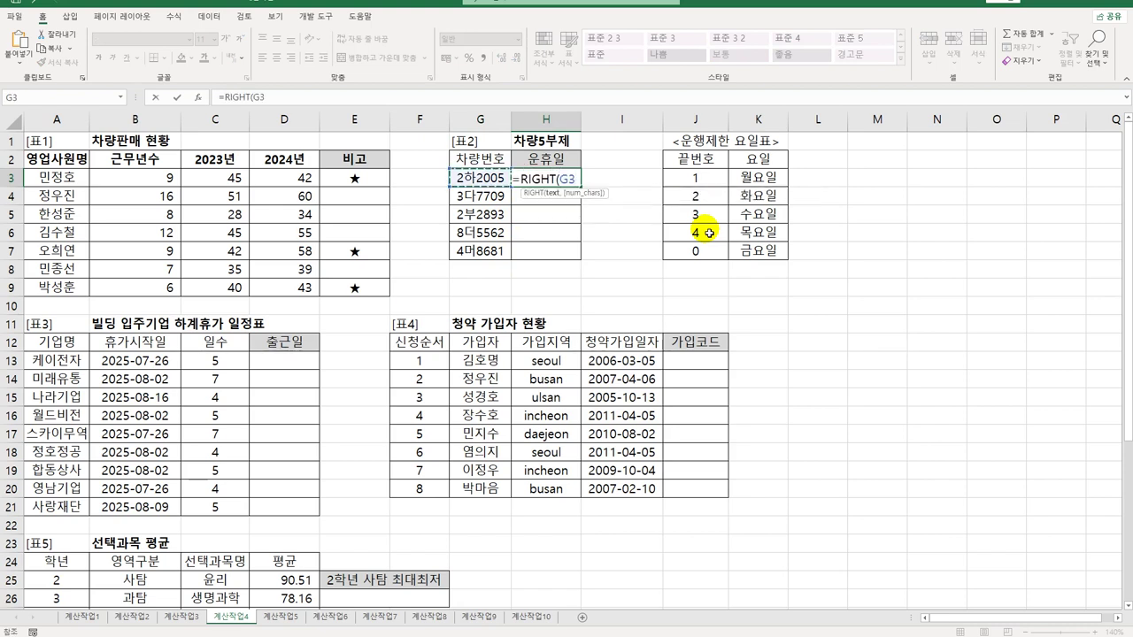
type(",1)")
key("Return")
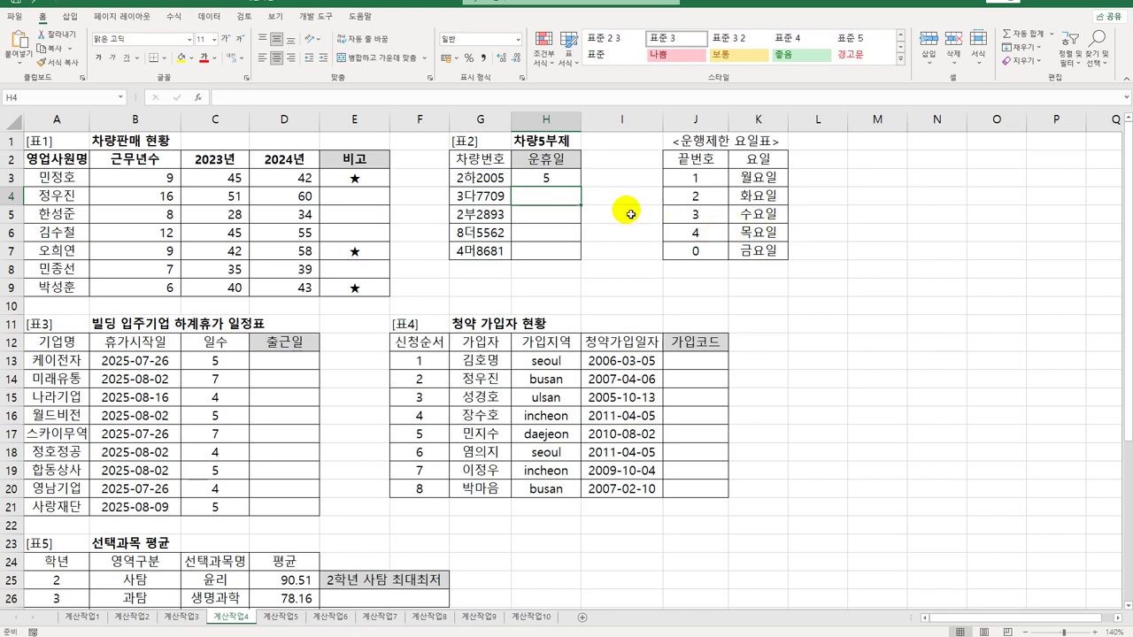
Step: Fill the last-digit RIGHT formula from H3 down to H7 in the 운휴일 column
left_click(559, 177)
left_click_drag(581, 187, 579, 258)
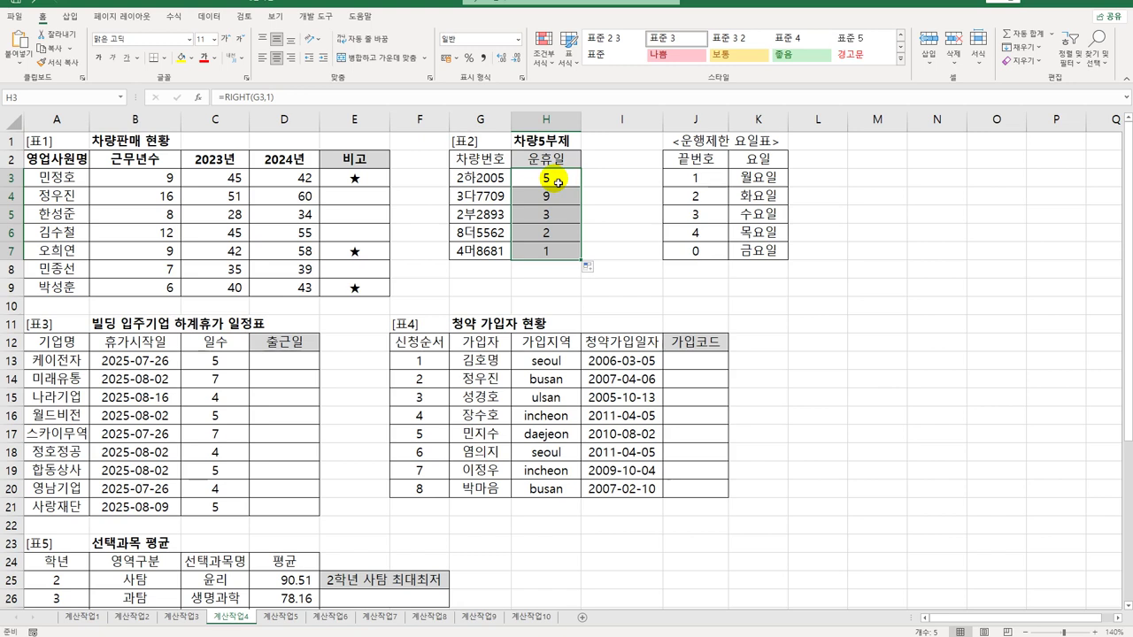
Step: Wrap the H3 formula as =MOD(RIGHT(G3,1),5) and fill it down to H7
double_click(540, 178)
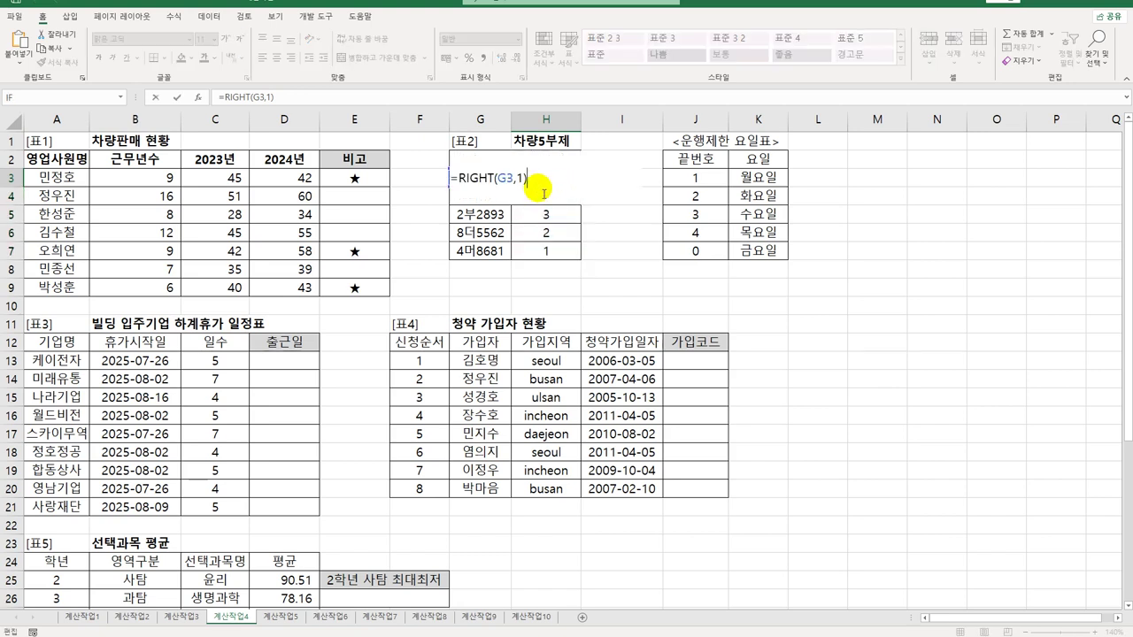
left_click(454, 178)
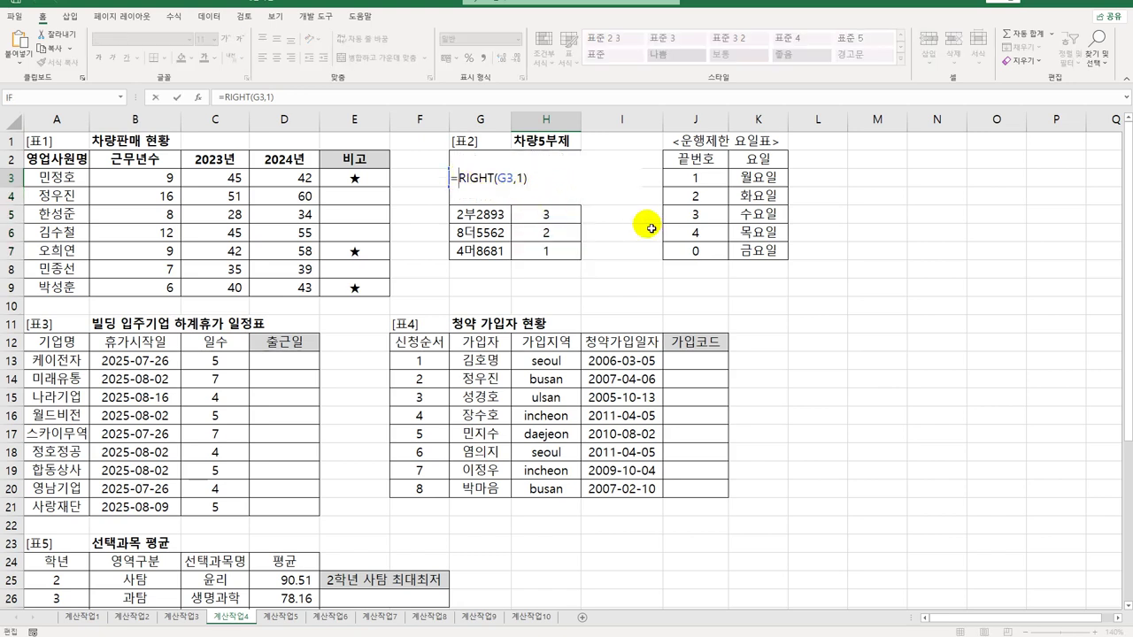
type("mod")
key("Tab")
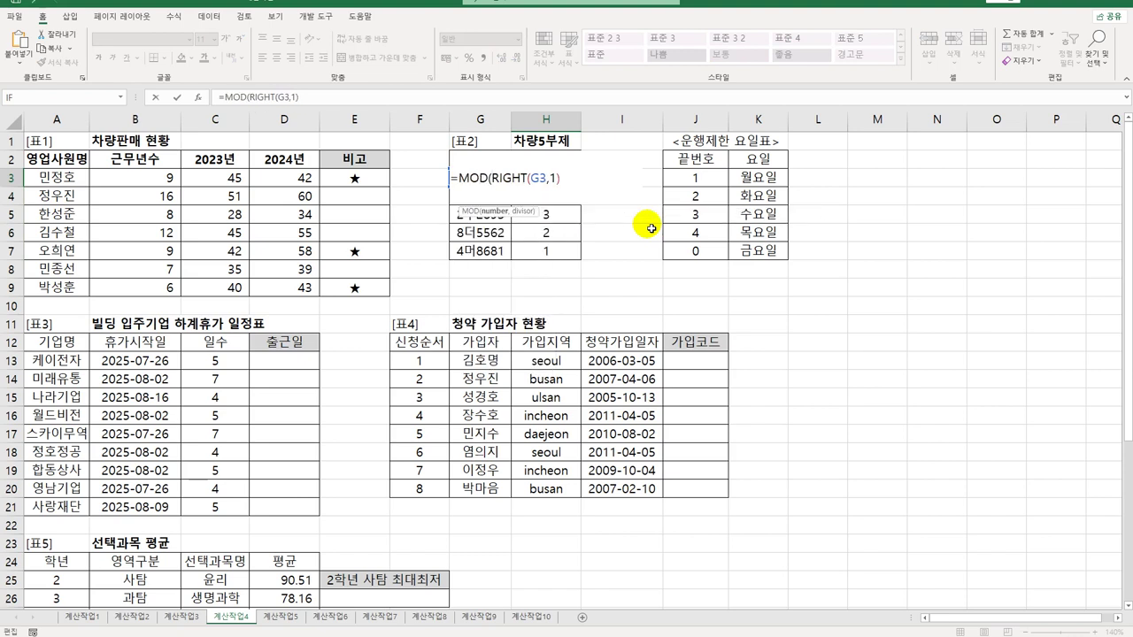
key("End")
type(",5)")
key("Return")
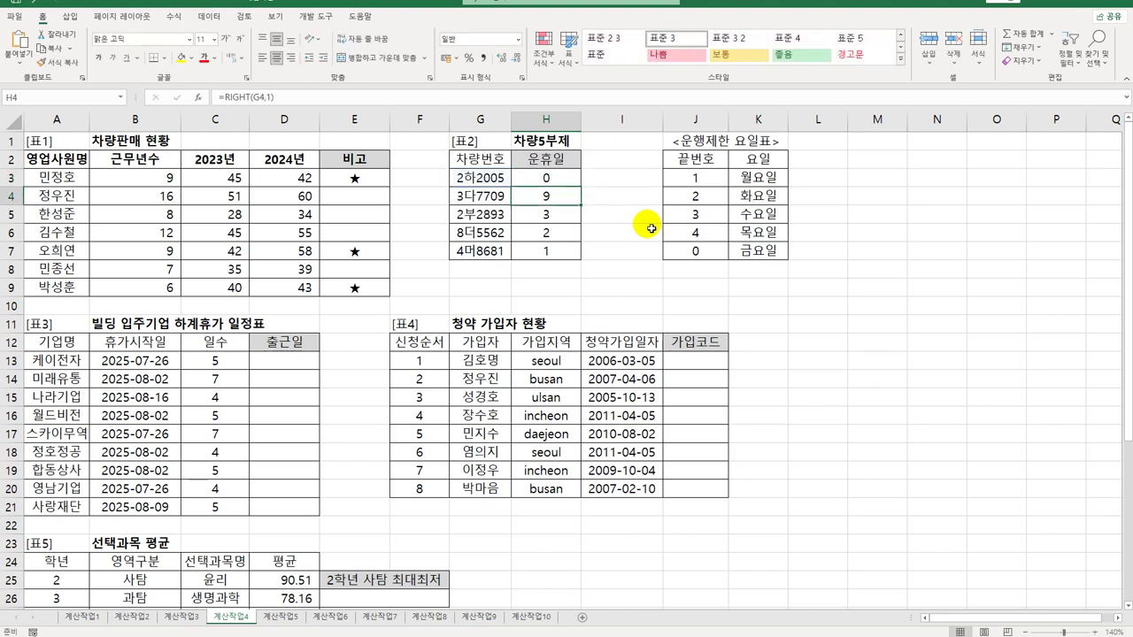
left_click(571, 184)
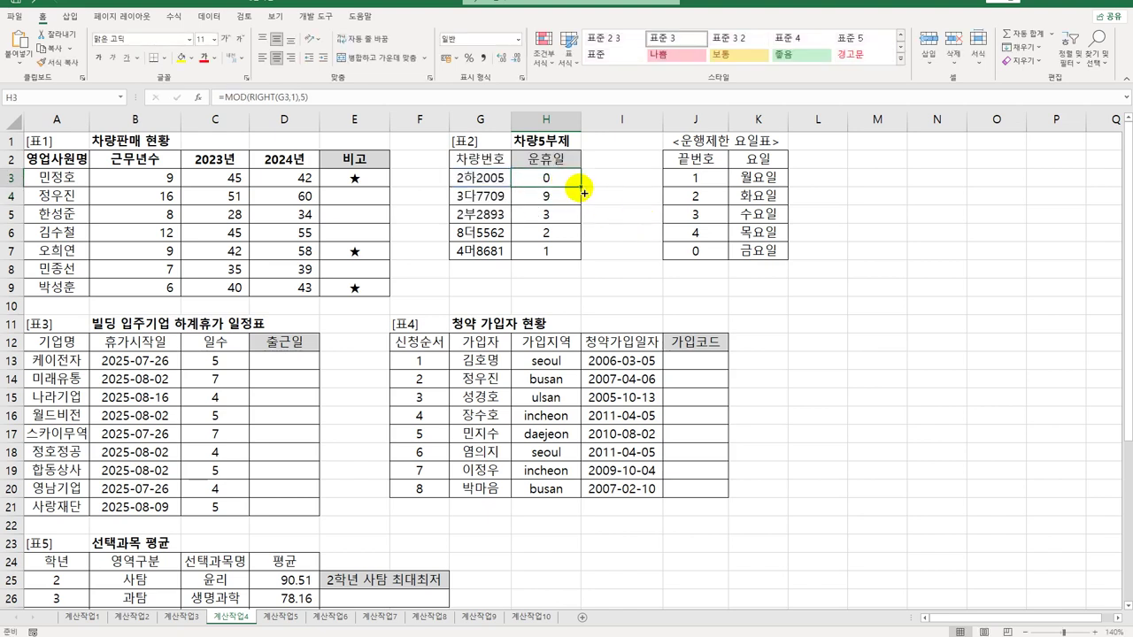
left_click_drag(581, 186, 585, 262)
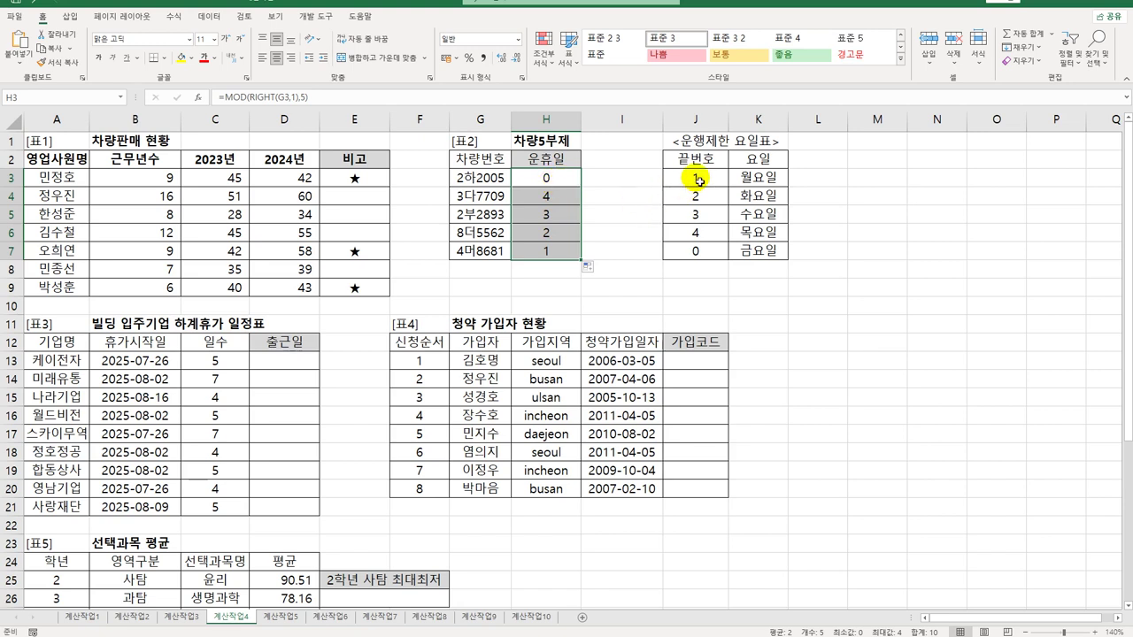
Step: Nest H3's MOD formula as the lookup value of a VLOOKUP, with the absolute range $J$3:$K$7 of the 운행제한 요일표 as table array
left_click_drag(699, 180, 760, 252)
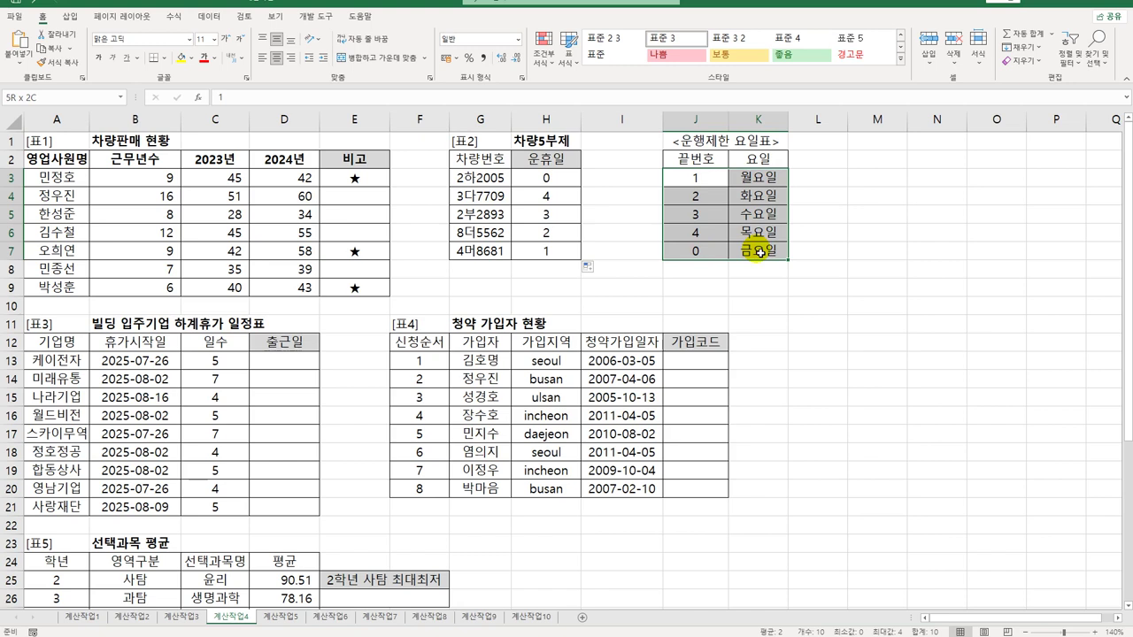
left_click(551, 177)
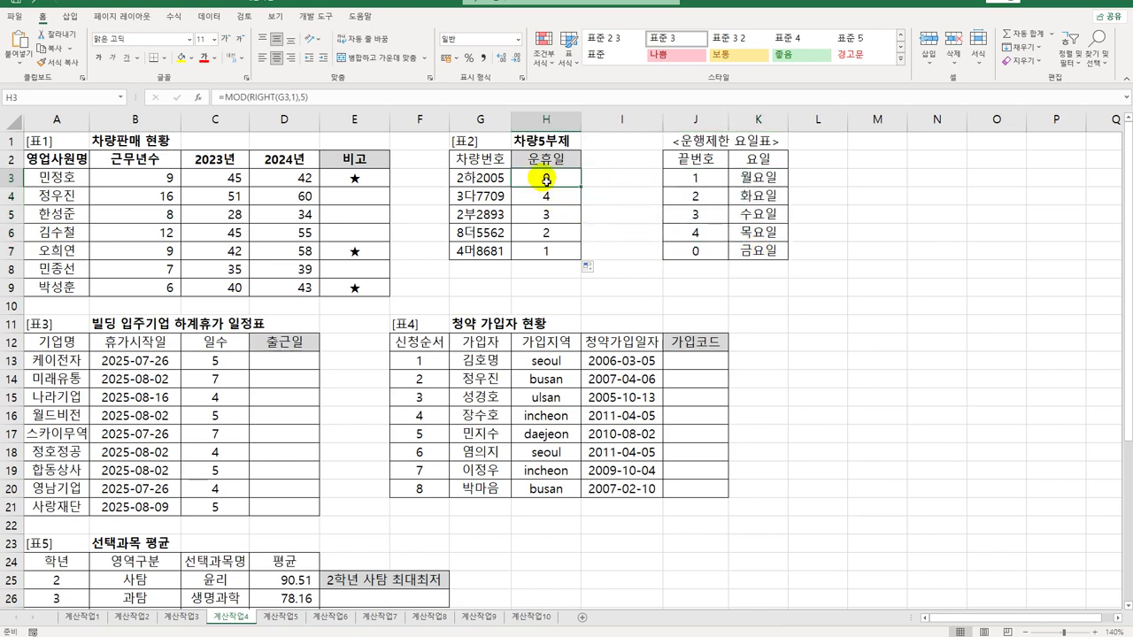
double_click(538, 177)
left_click(458, 178)
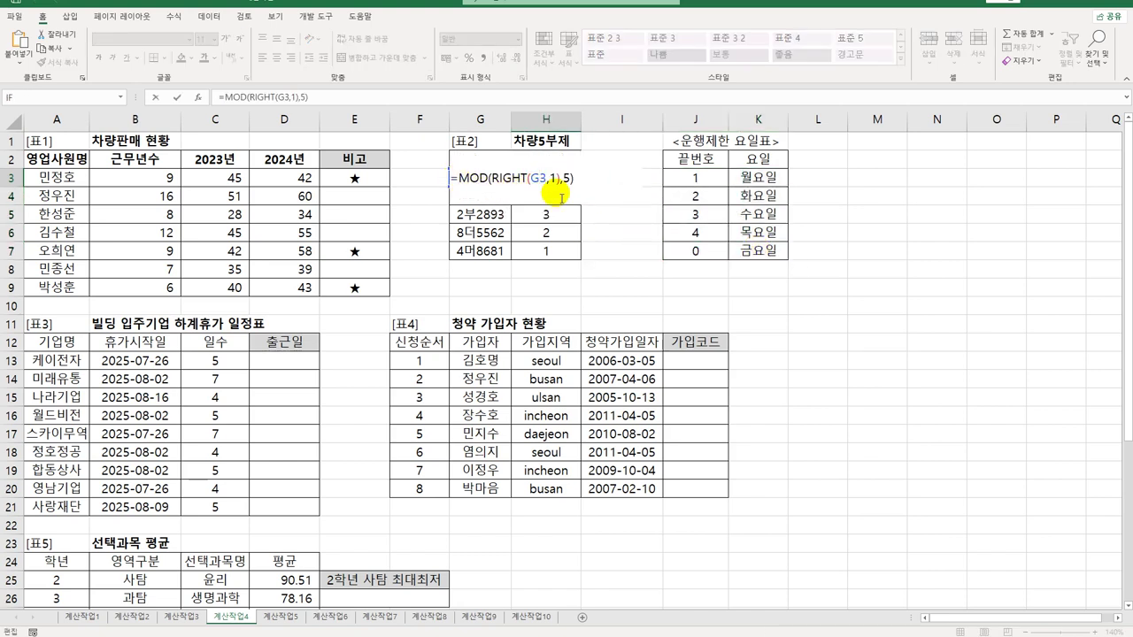
type("VLOOKUP(")
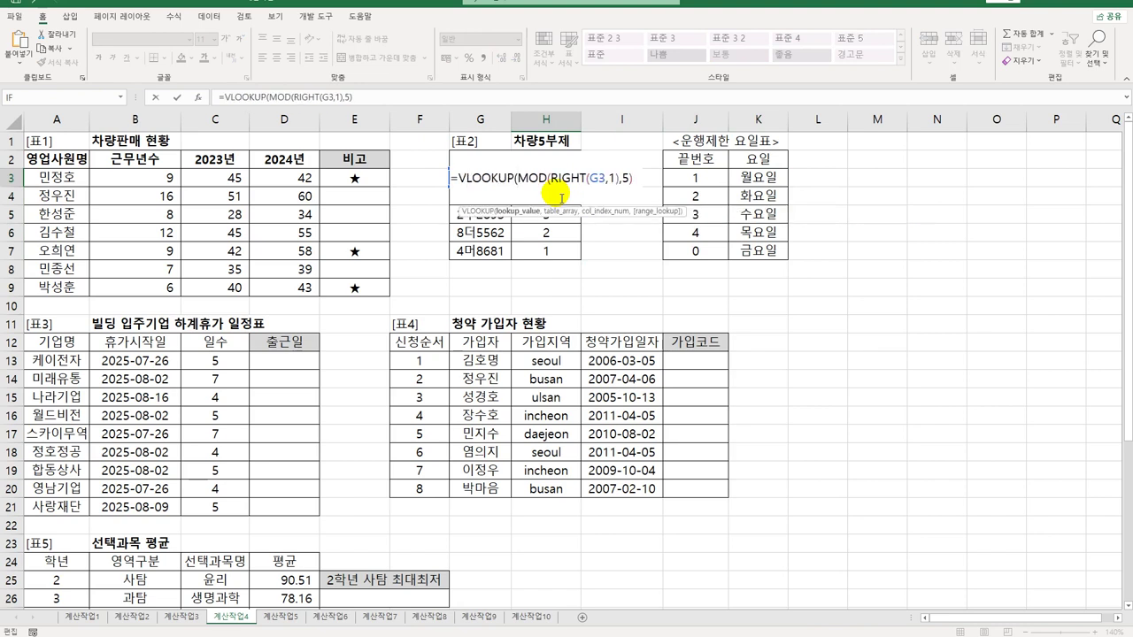
key("End")
type(",")
left_click_drag(712, 181, 746, 252)
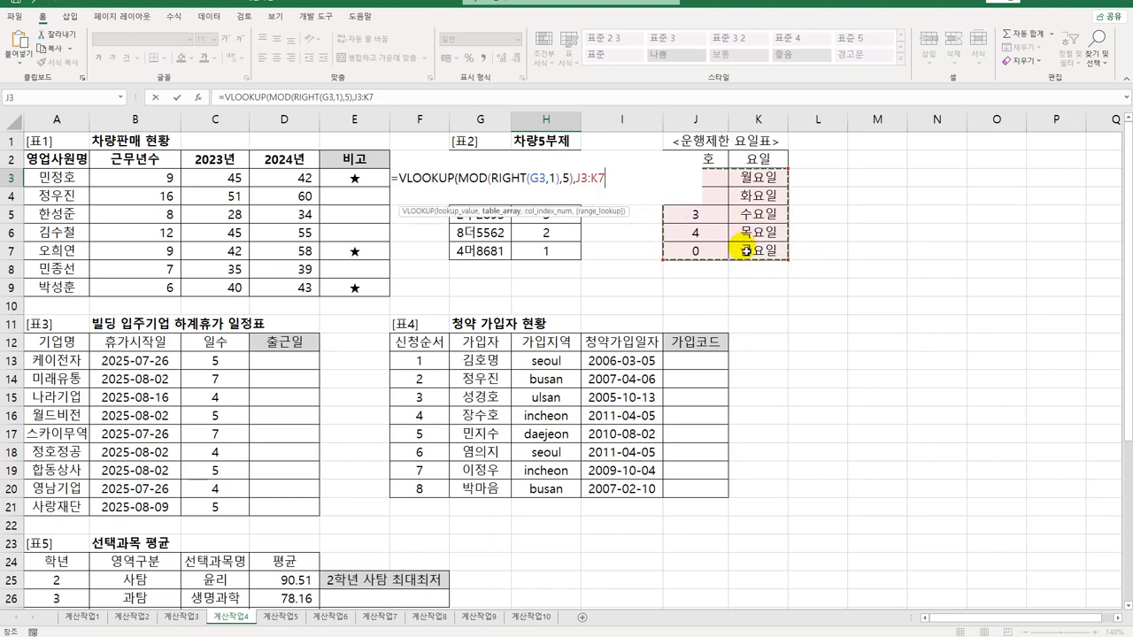
key("F4")
type(",")
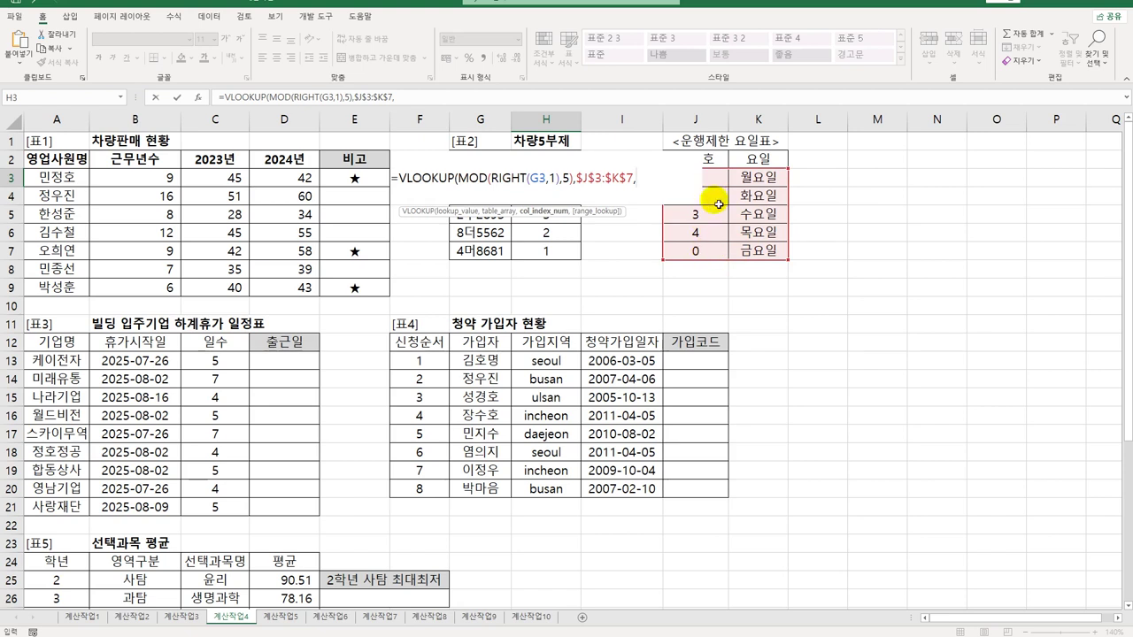
Step: Complete the VLOOKUP in H3 with column index 2 and exact match FALSE, and fill it down to H7
type("2")
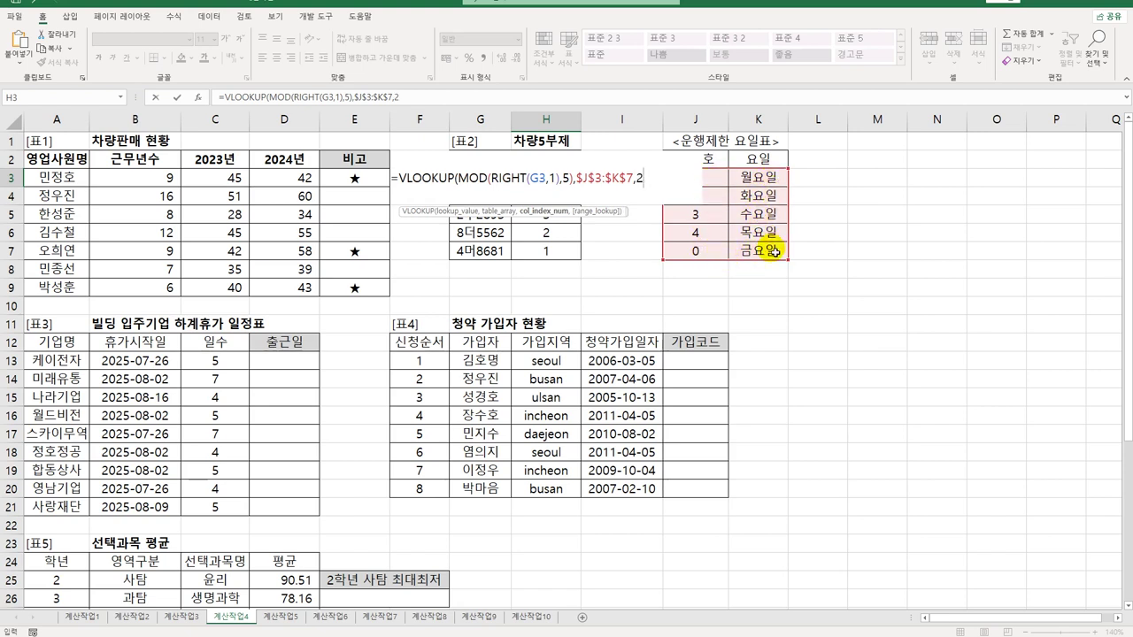
type(",")
left_click(732, 239)
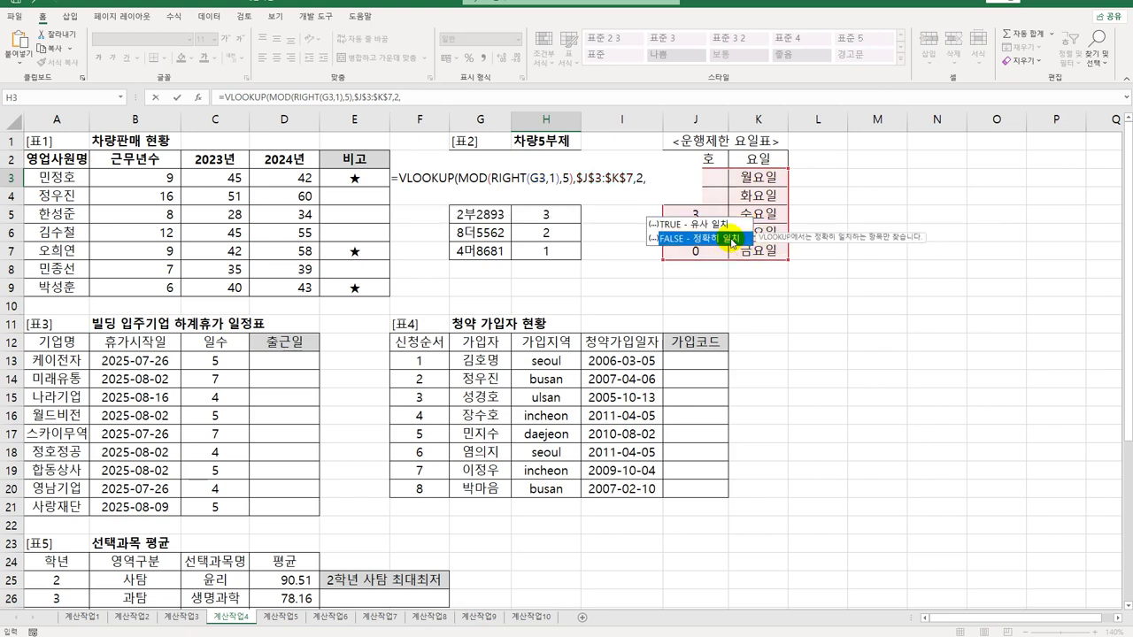
double_click(732, 239)
type(")")
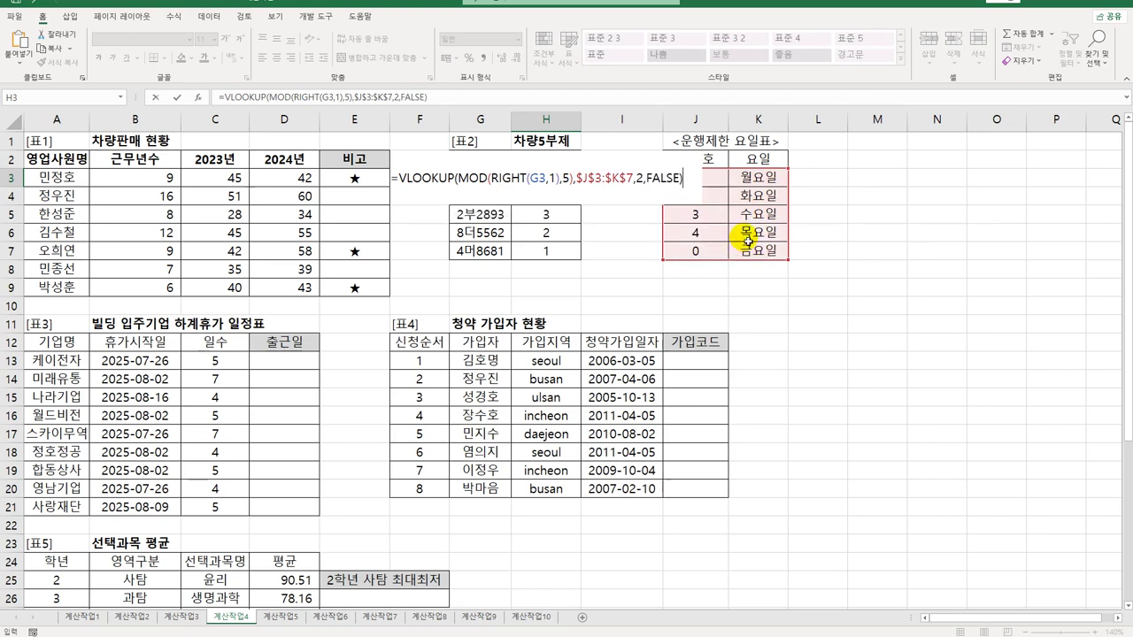
key("Return")
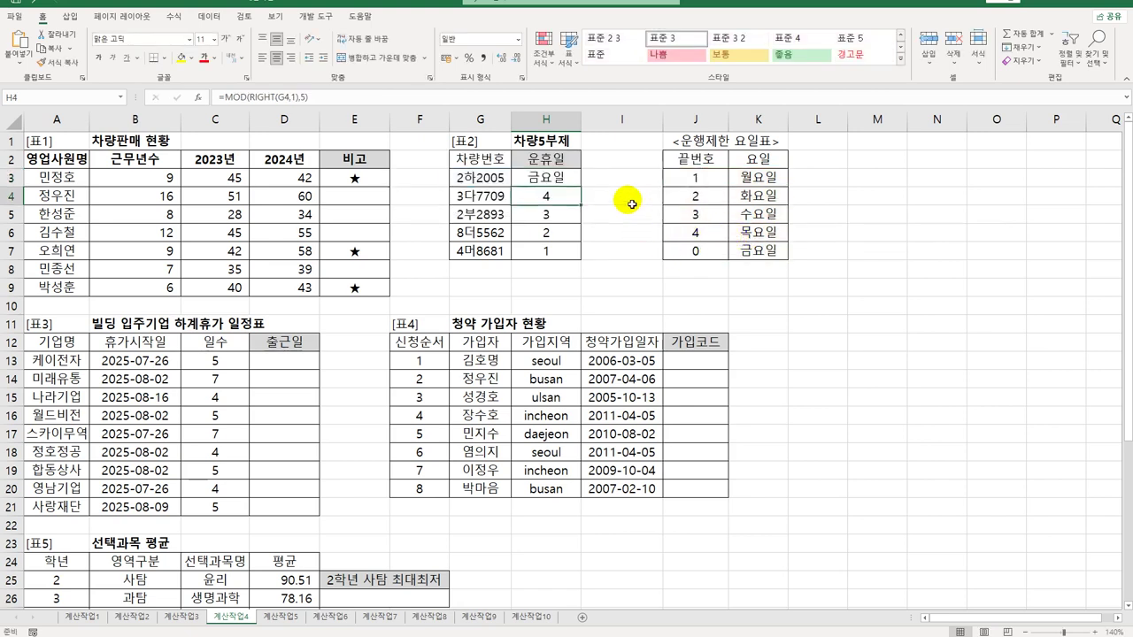
left_click(571, 177)
left_click_drag(582, 186, 579, 260)
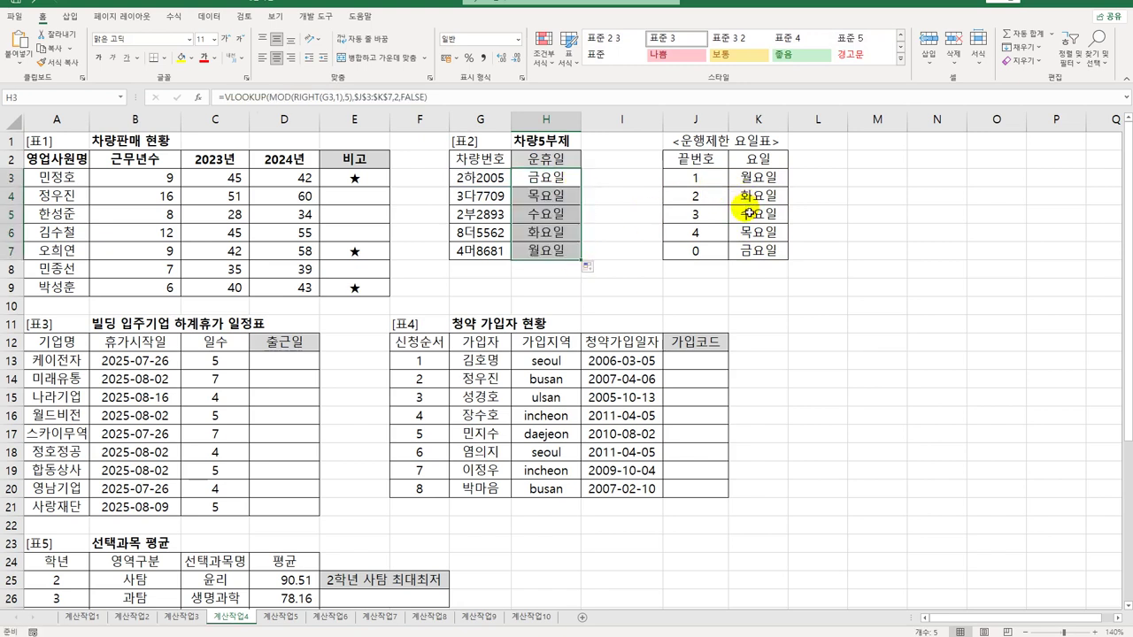
Step: Calculate the 출근일 column of 표3 with =WORKDAY(B13,C13) in D13 and fill it down to D21
left_click(282, 360)
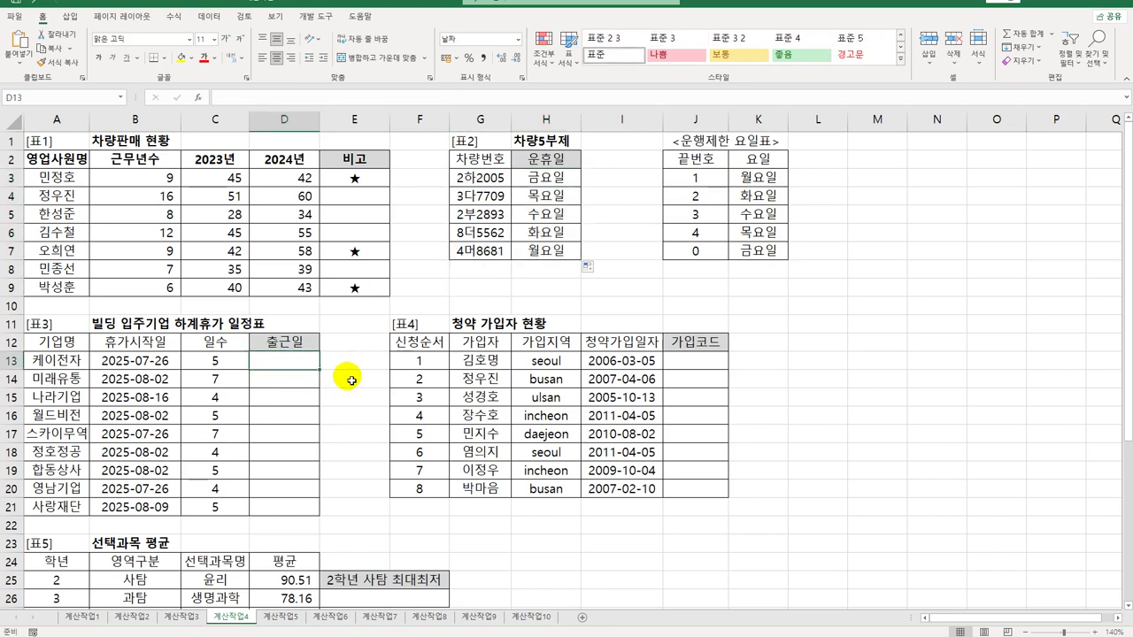
left_click(162, 360)
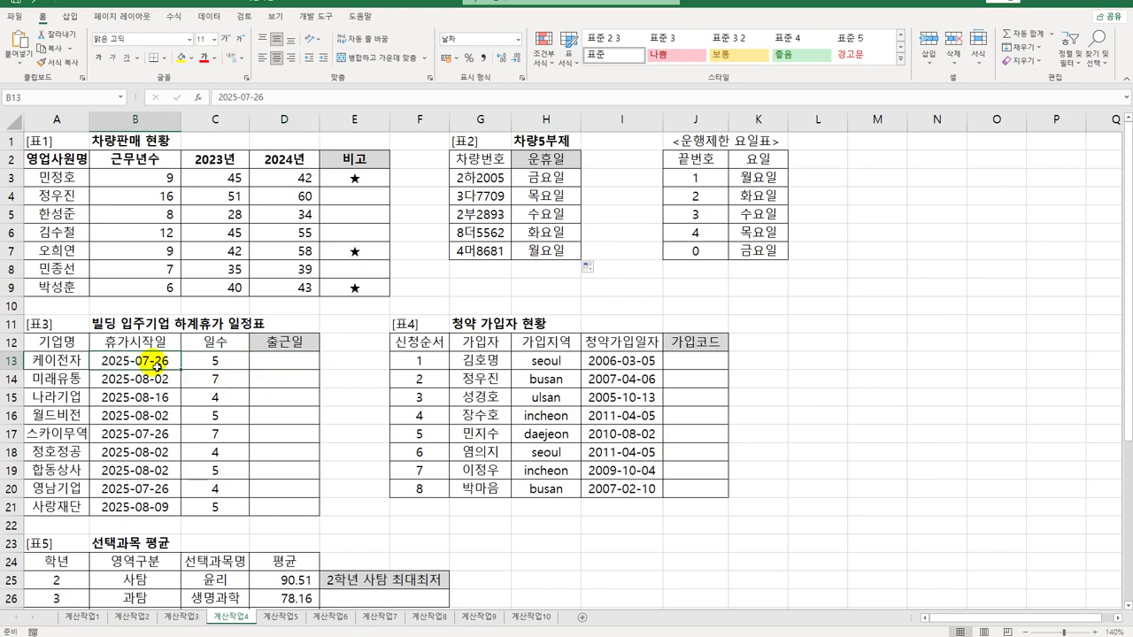
left_click(235, 363)
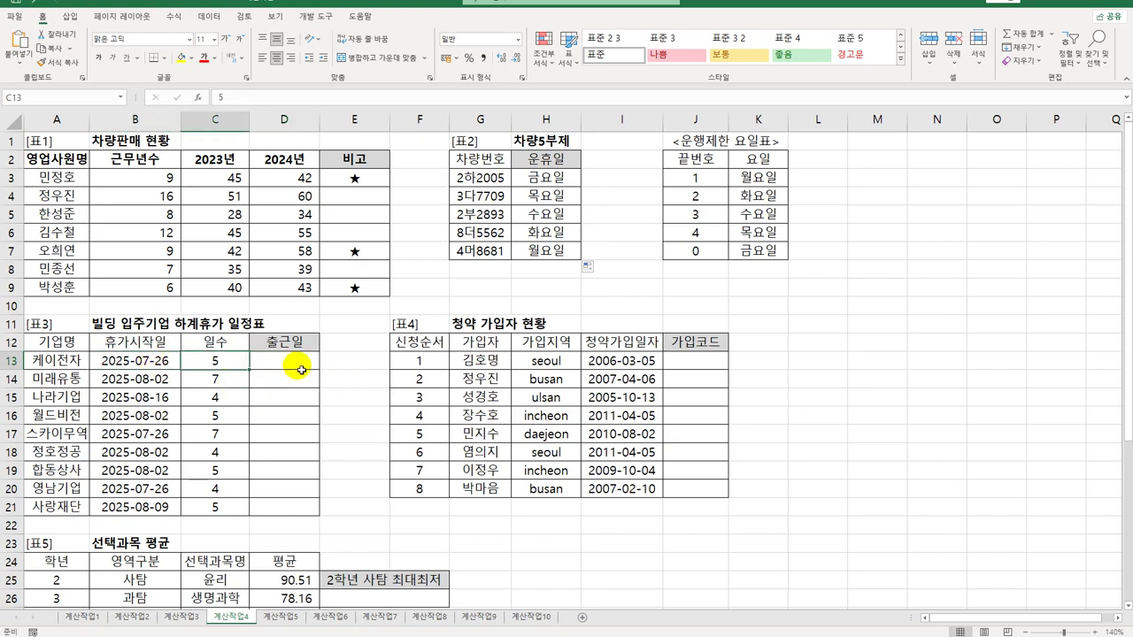
left_click(300, 368)
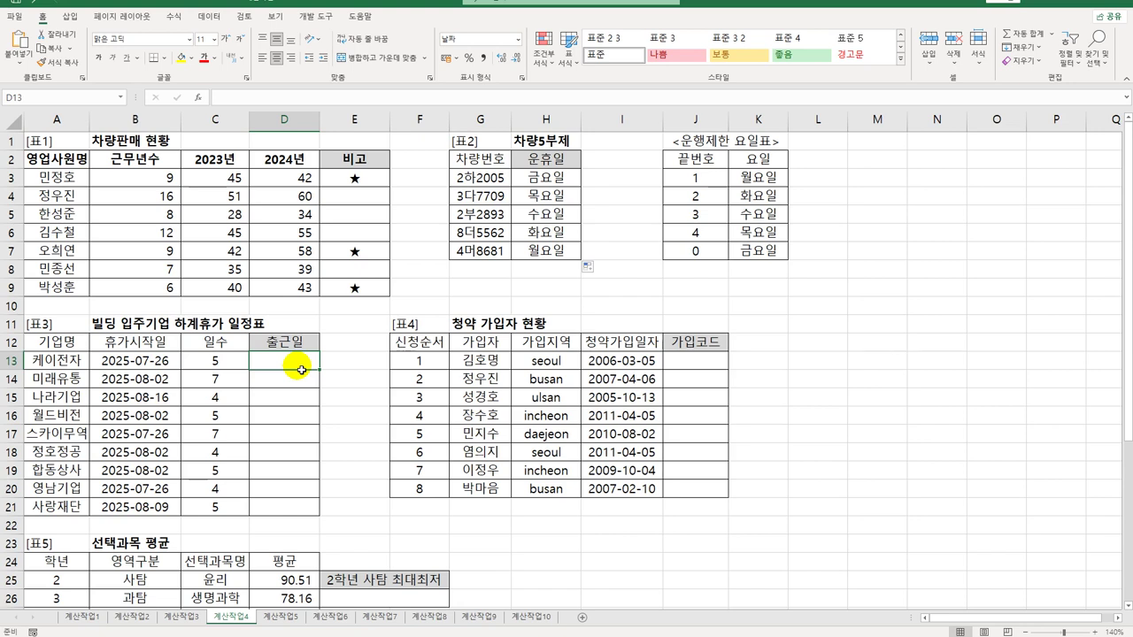
type("=")
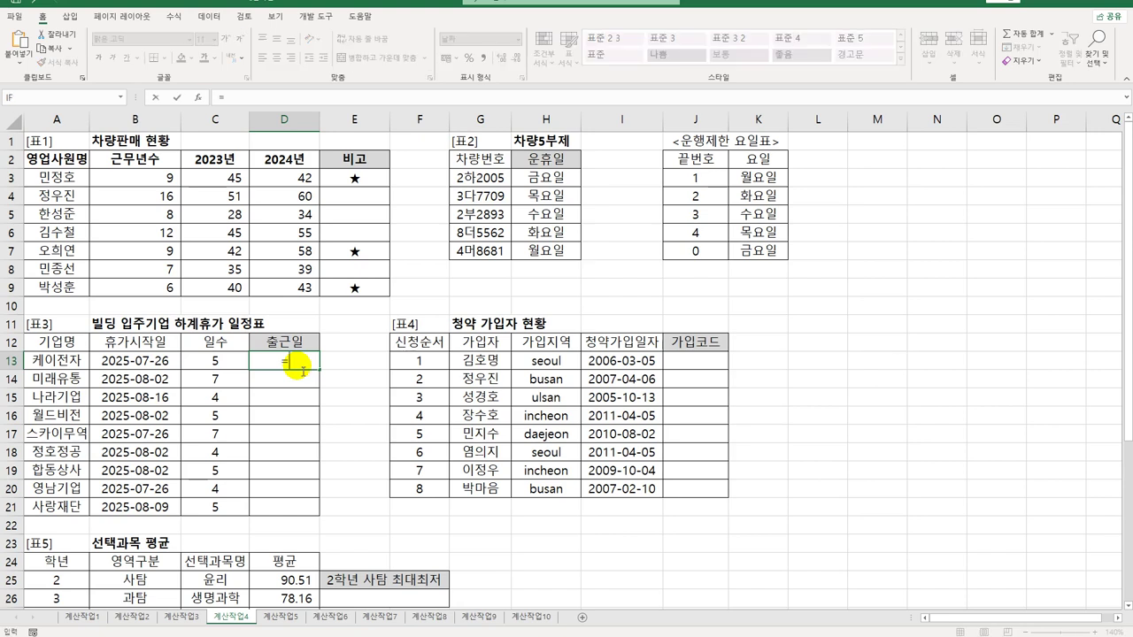
type("wo")
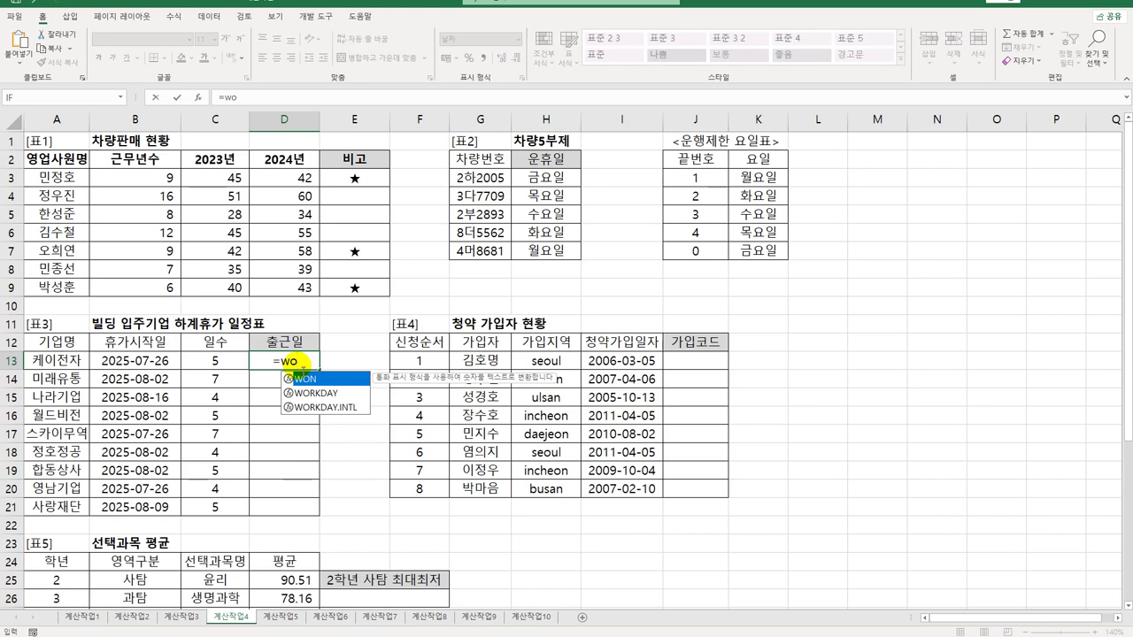
key("Down")
key("Tab")
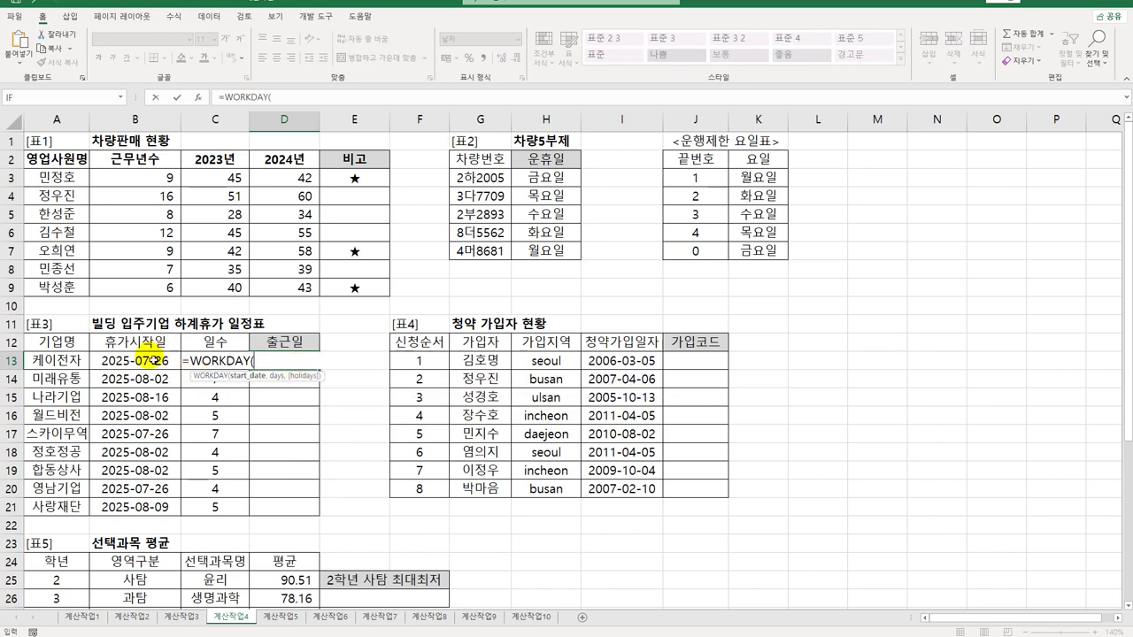
left_click(153, 360)
type(",")
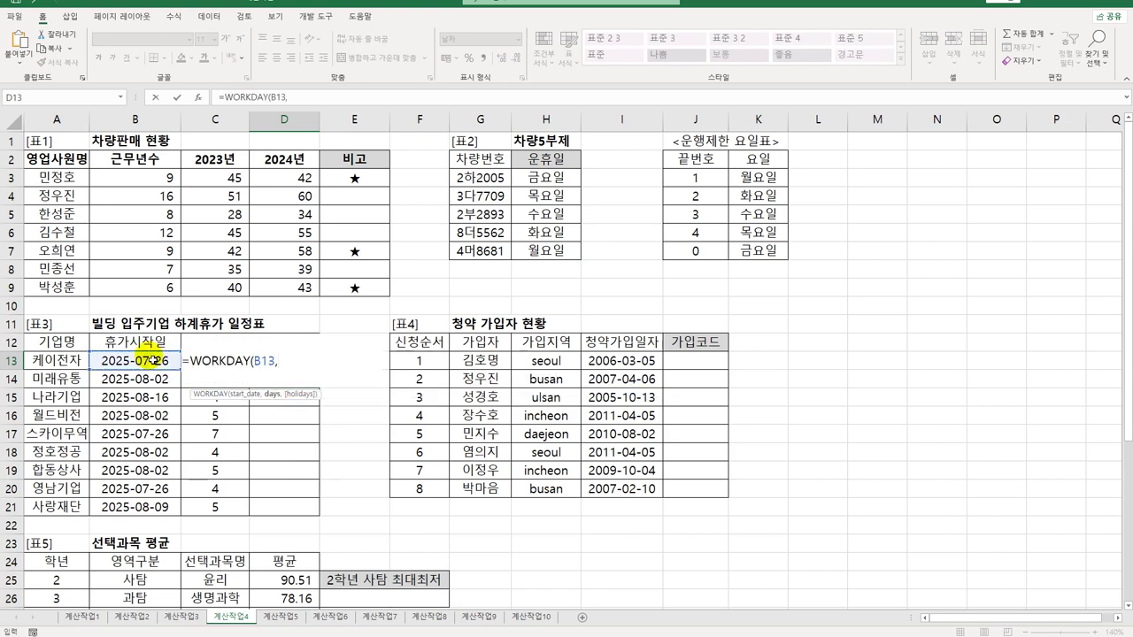
key("Left")
type(")")
key("Return")
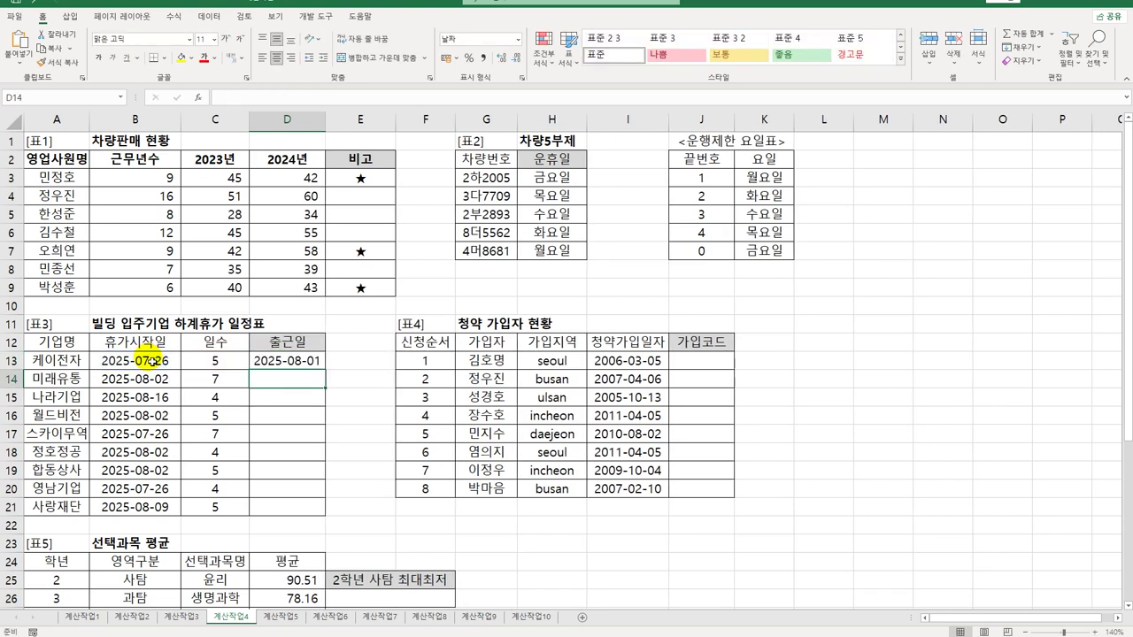
left_click(318, 362)
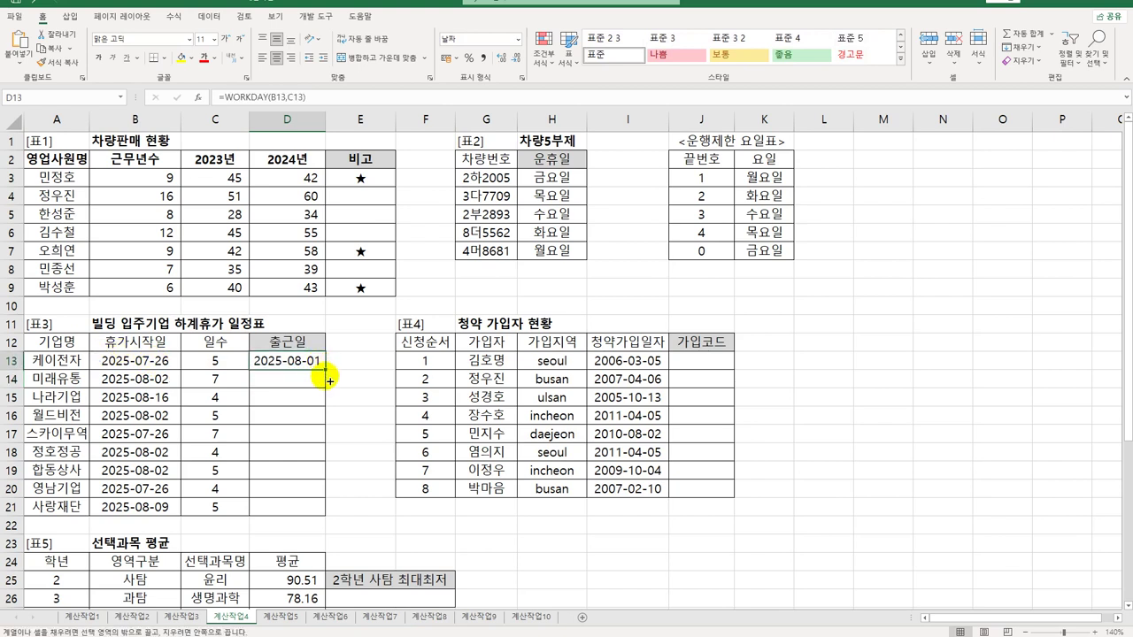
left_click_drag(324, 375, 316, 508)
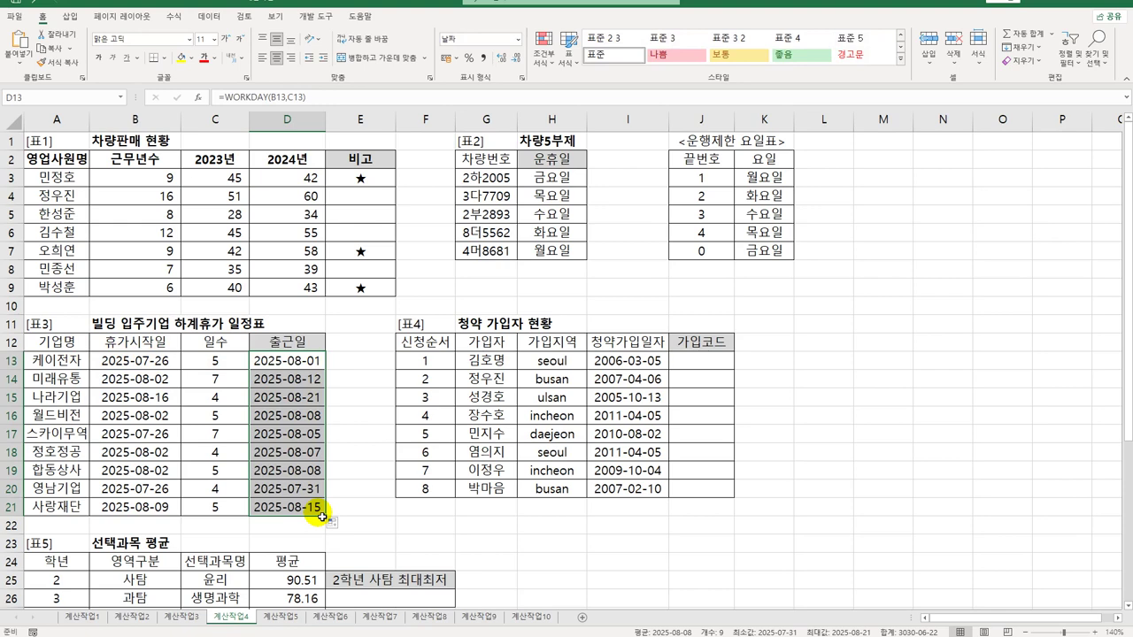
Step: Review the 신청순서, 가입지역 and 청약가입일자 columns of 표4 and select the 가입코드 cells J13:J20
left_click(700, 370)
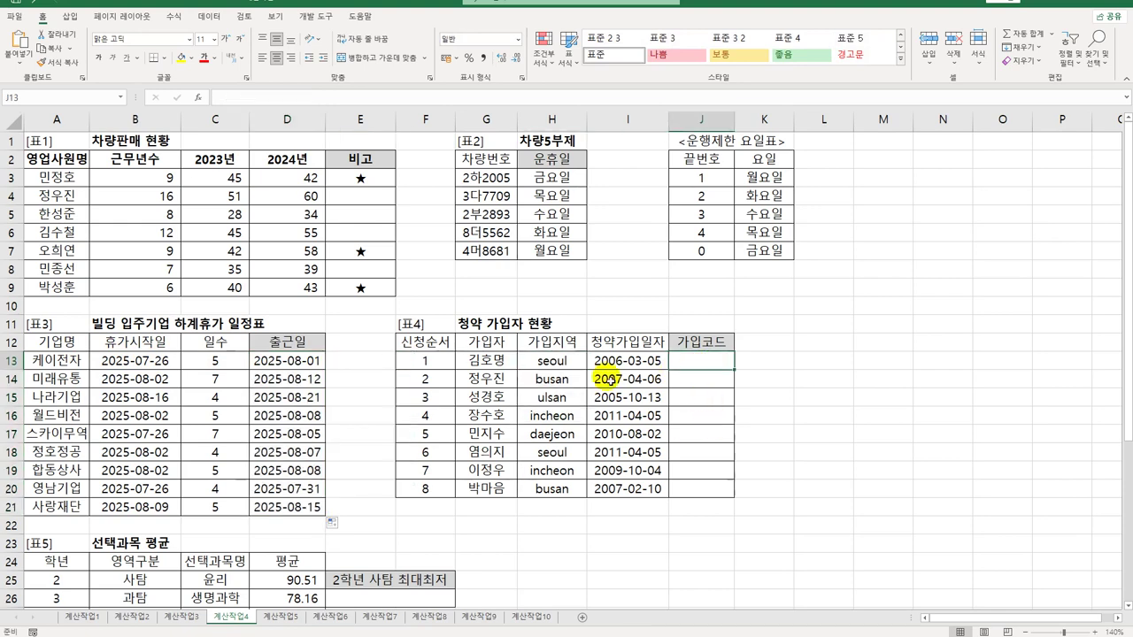
left_click_drag(430, 348, 428, 487)
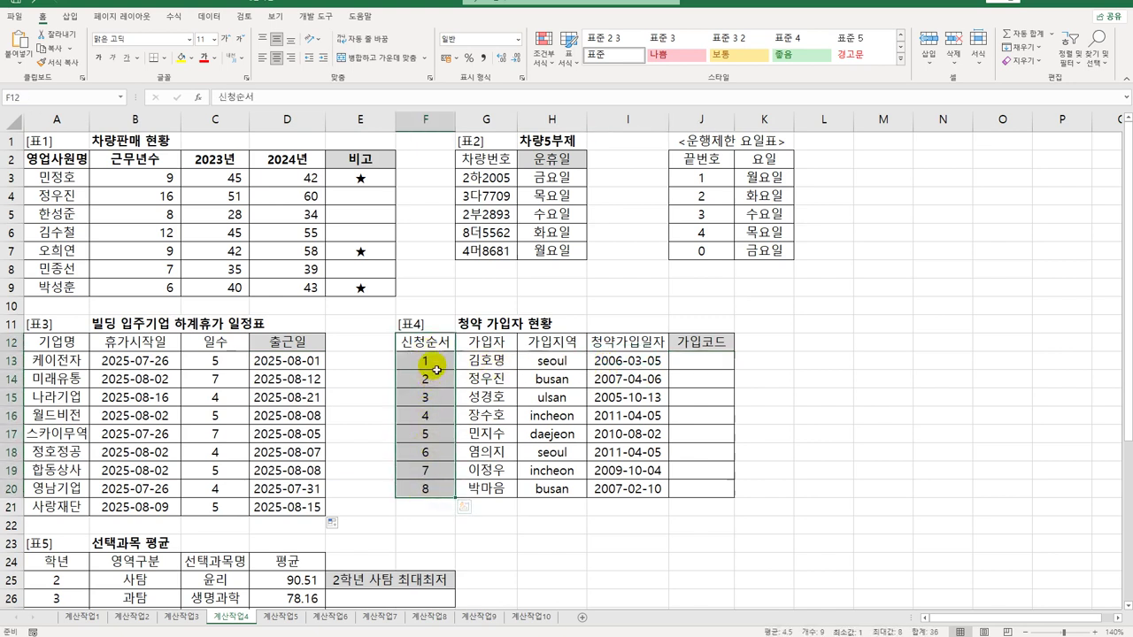
left_click_drag(425, 362, 434, 488)
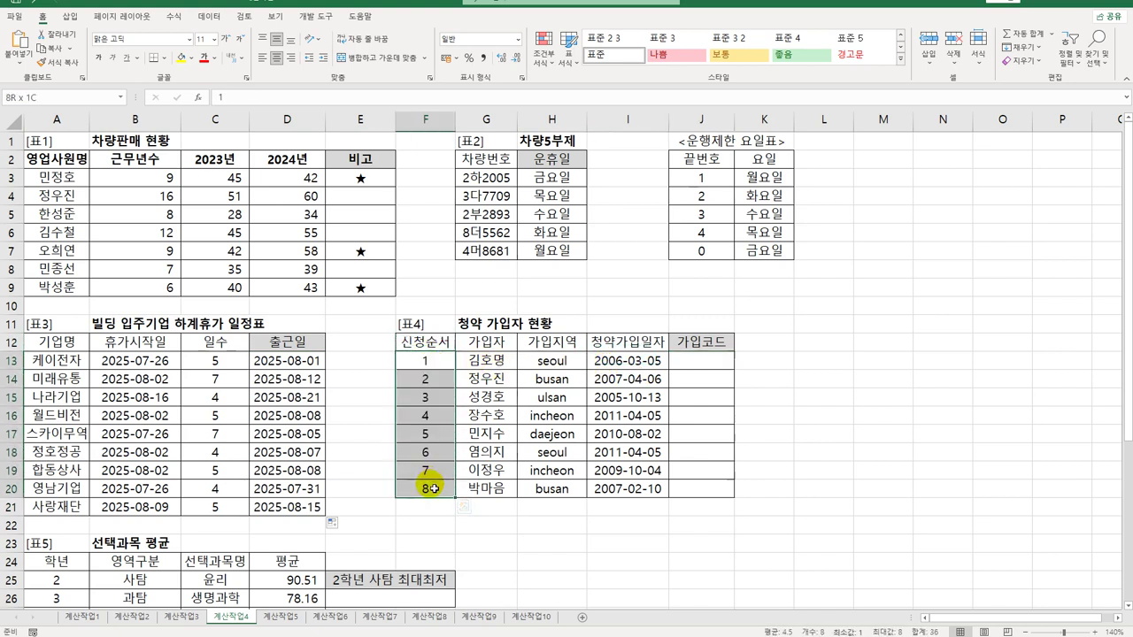
left_click_drag(564, 361, 567, 498)
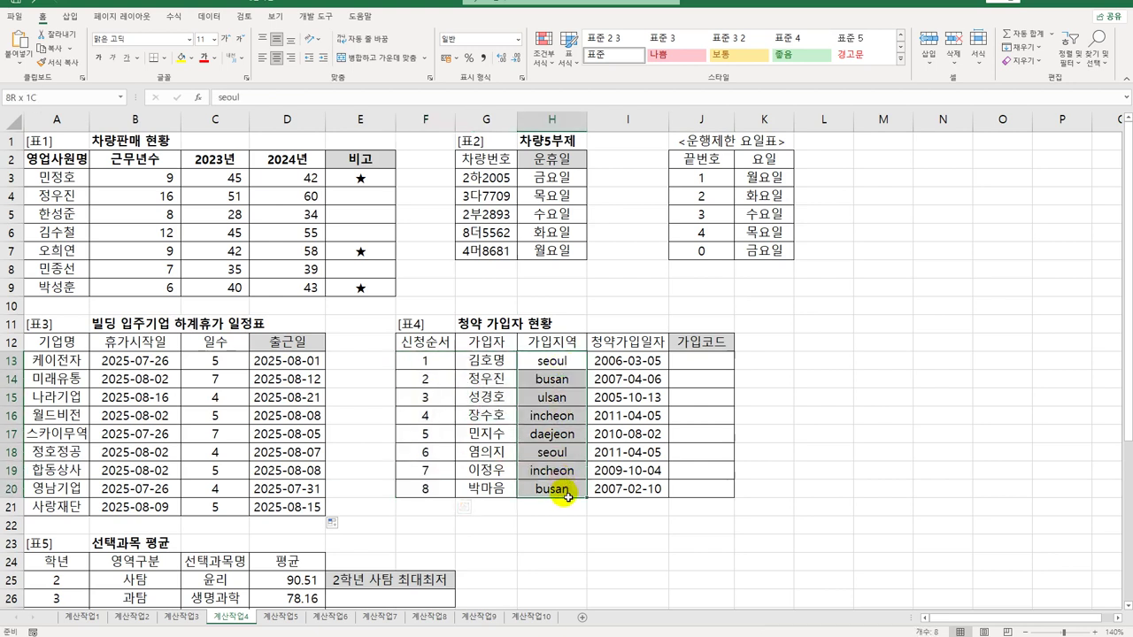
left_click_drag(662, 360, 656, 490)
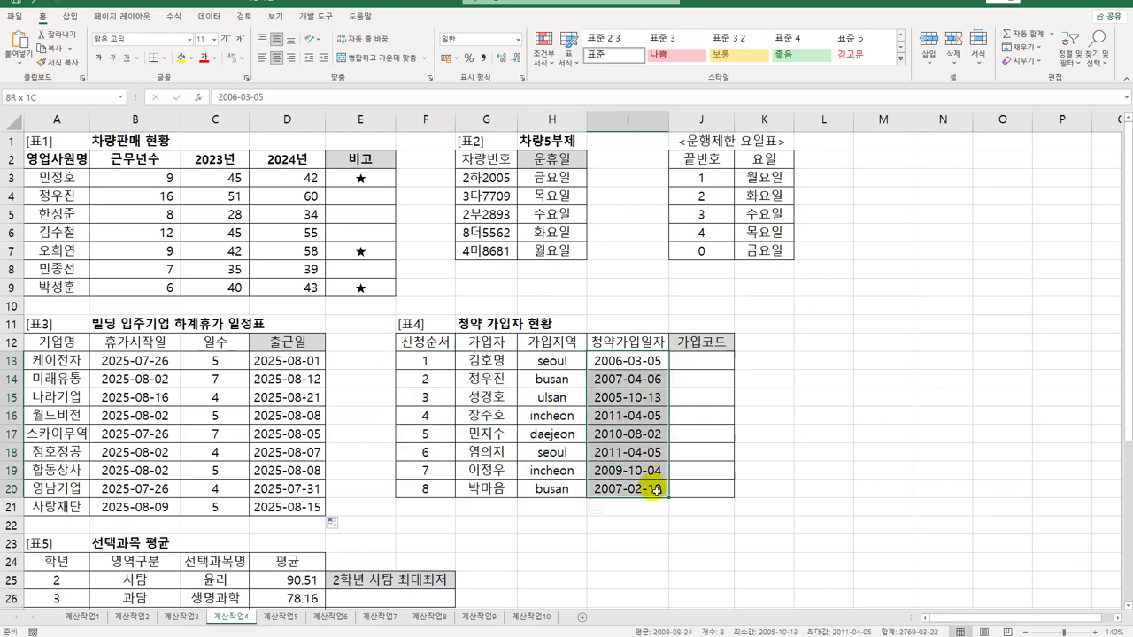
left_click(712, 367)
left_click_drag(712, 367, 713, 492)
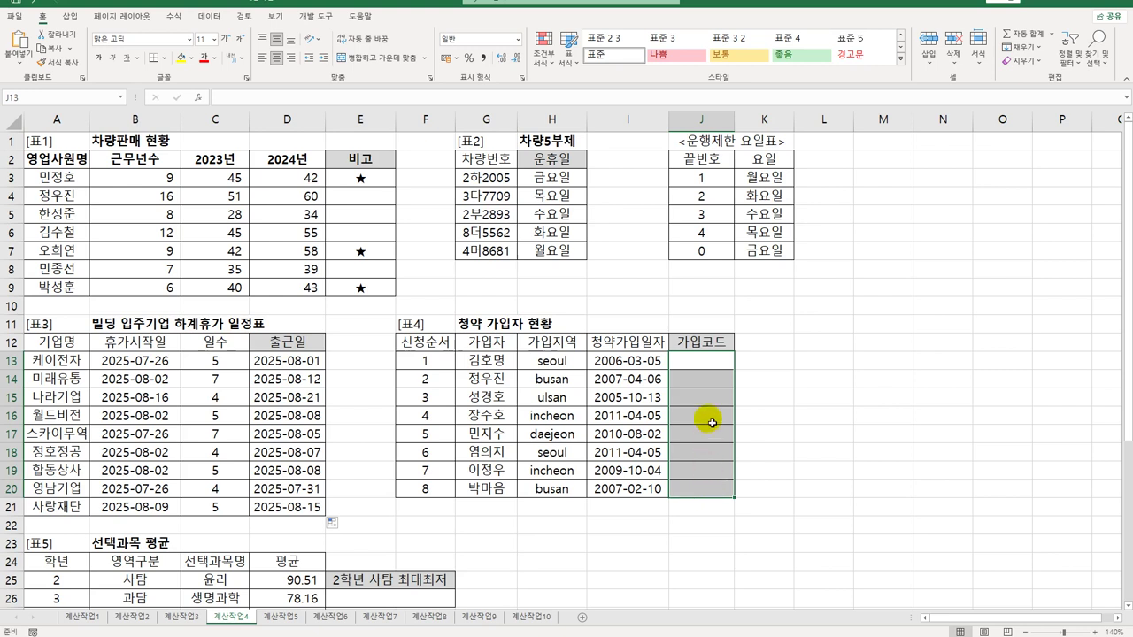
Step: Begin the 가입코드 formula in J13 by joining F13 with PROPER of the first two characters of H13, LEFT(H13,2)
left_click(714, 366)
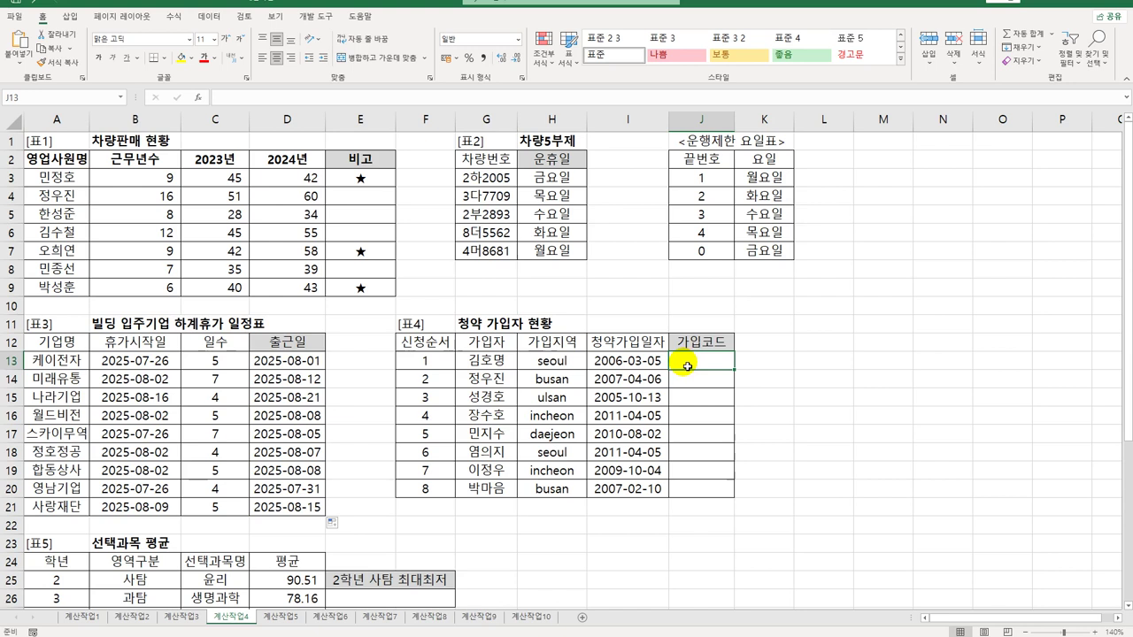
type("=")
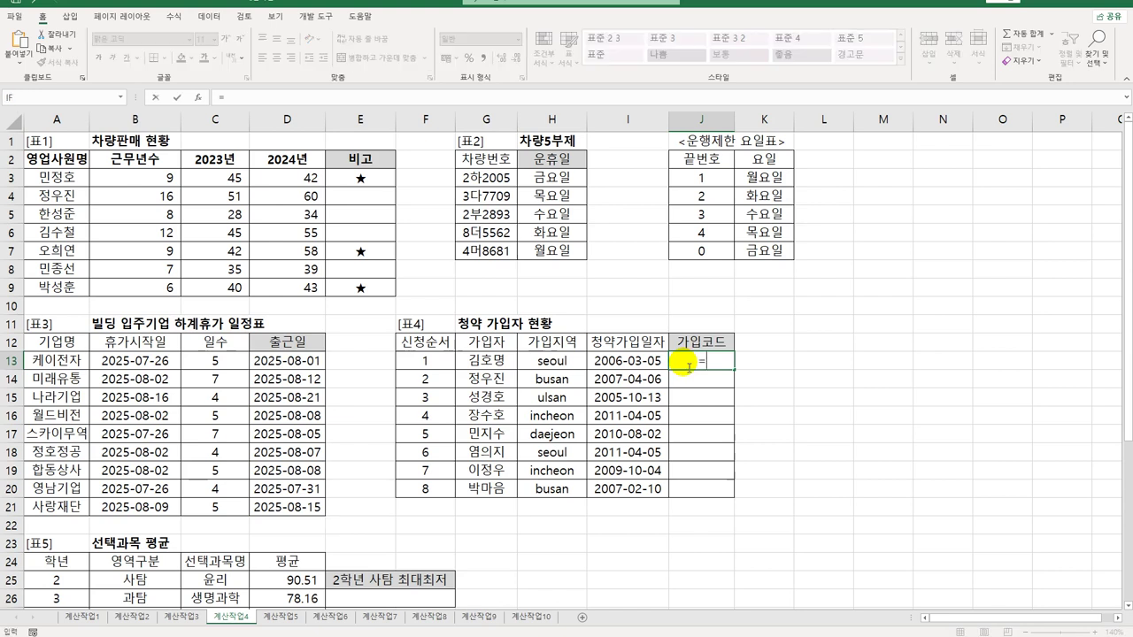
left_click(450, 368)
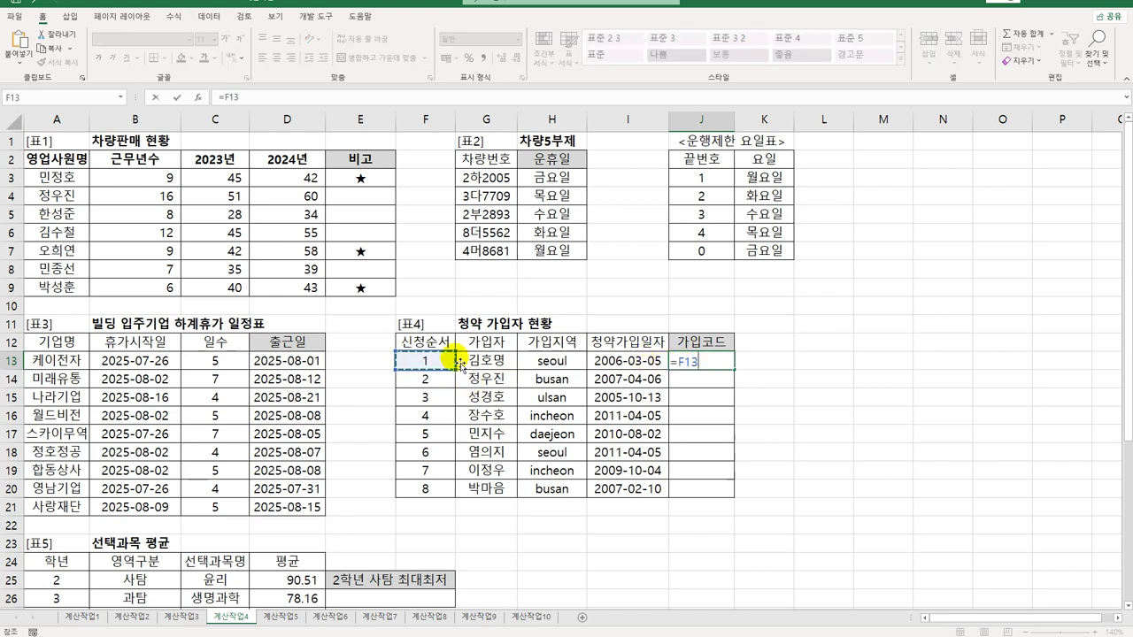
type("&")
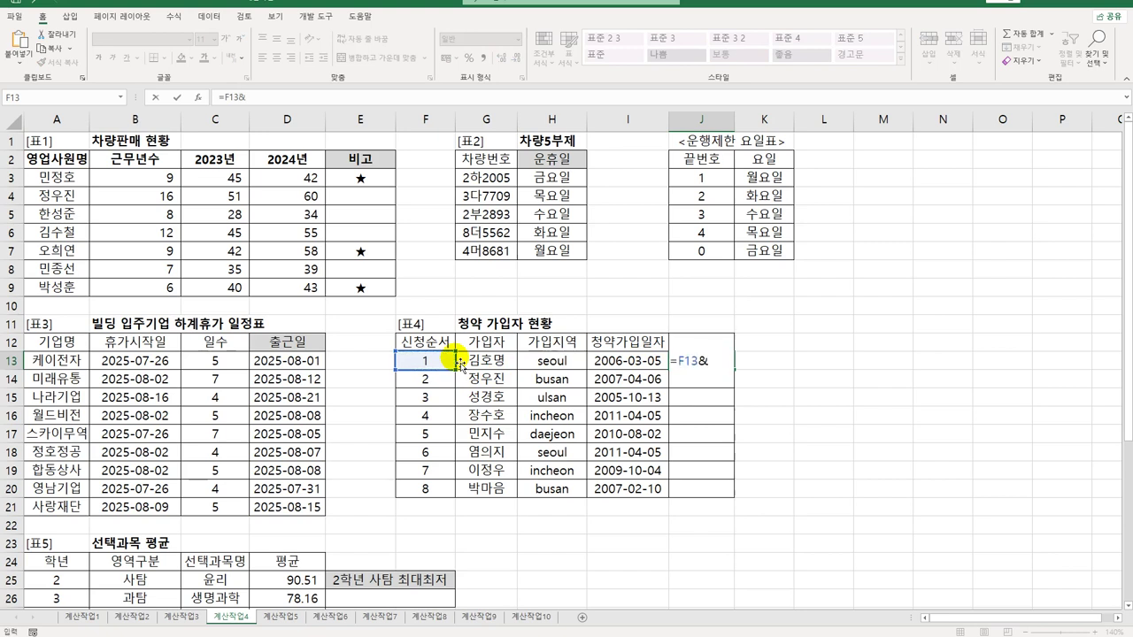
type("pro")
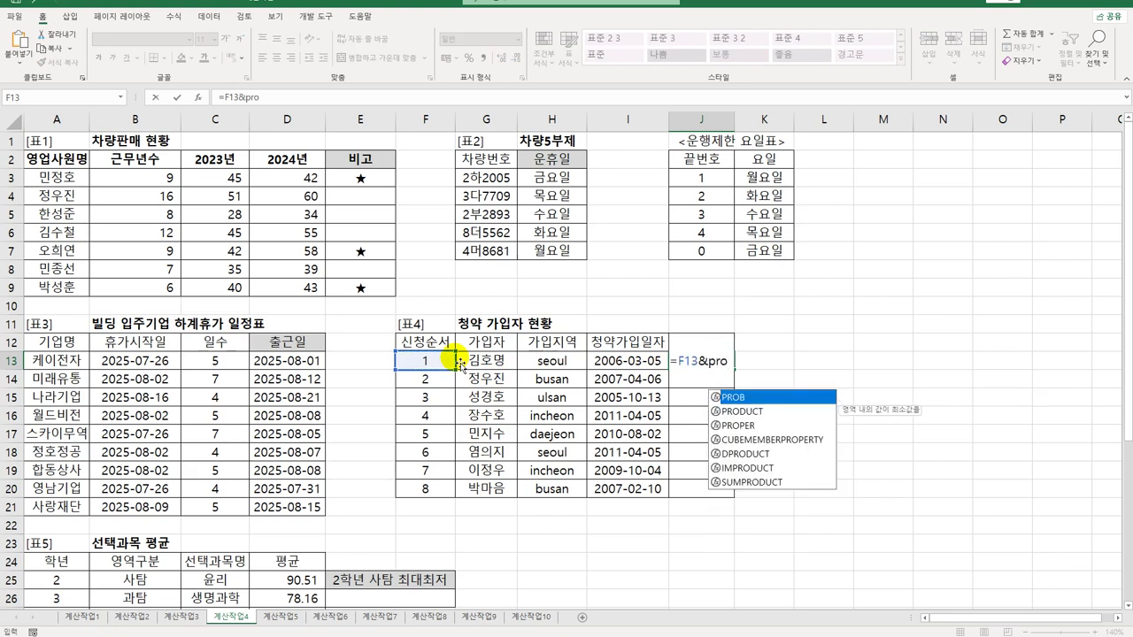
key("Tab")
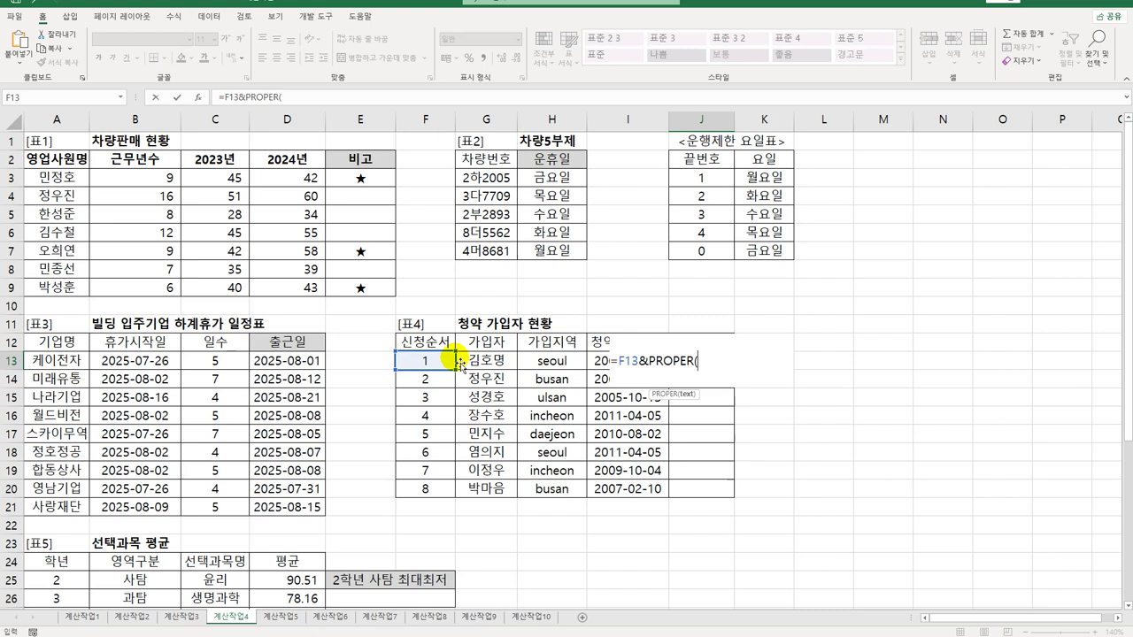
type("le")
key("Tab")
key("Left")
key("Left")
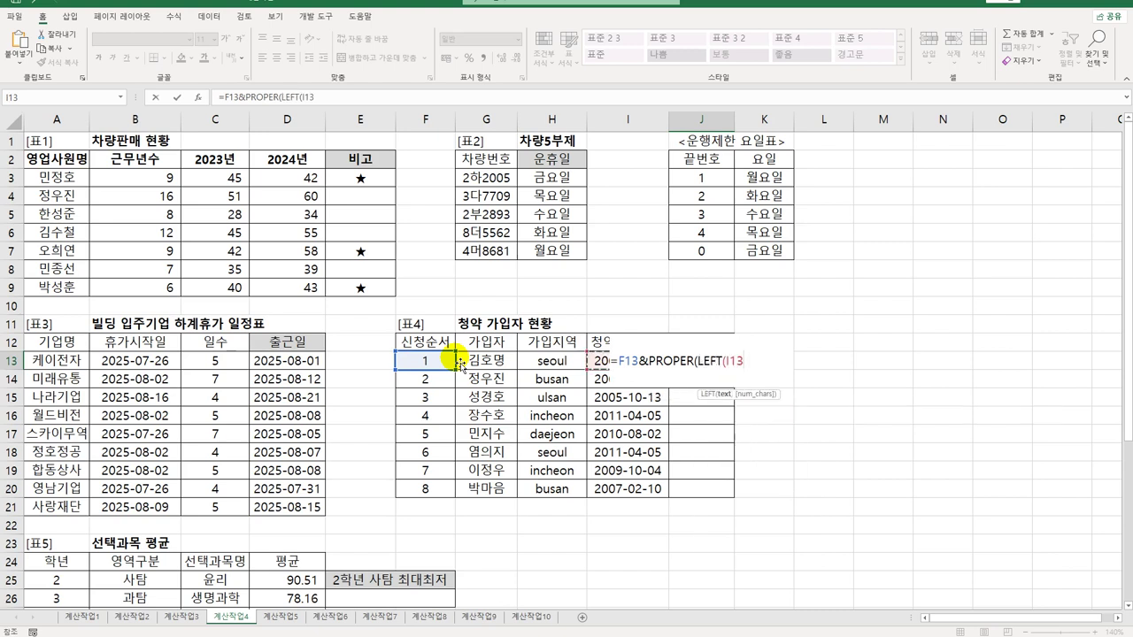
type(",2)")
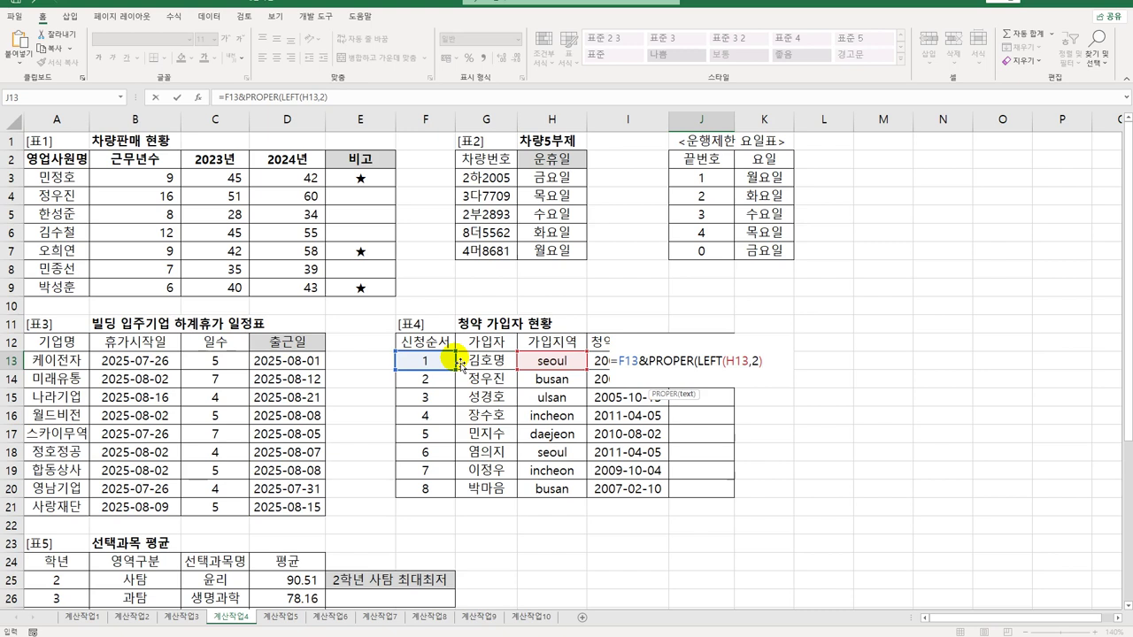
Step: Append the year of the 청약가입일자 to J13's formula with &YEAR(I13) and enter it
type(")&year")
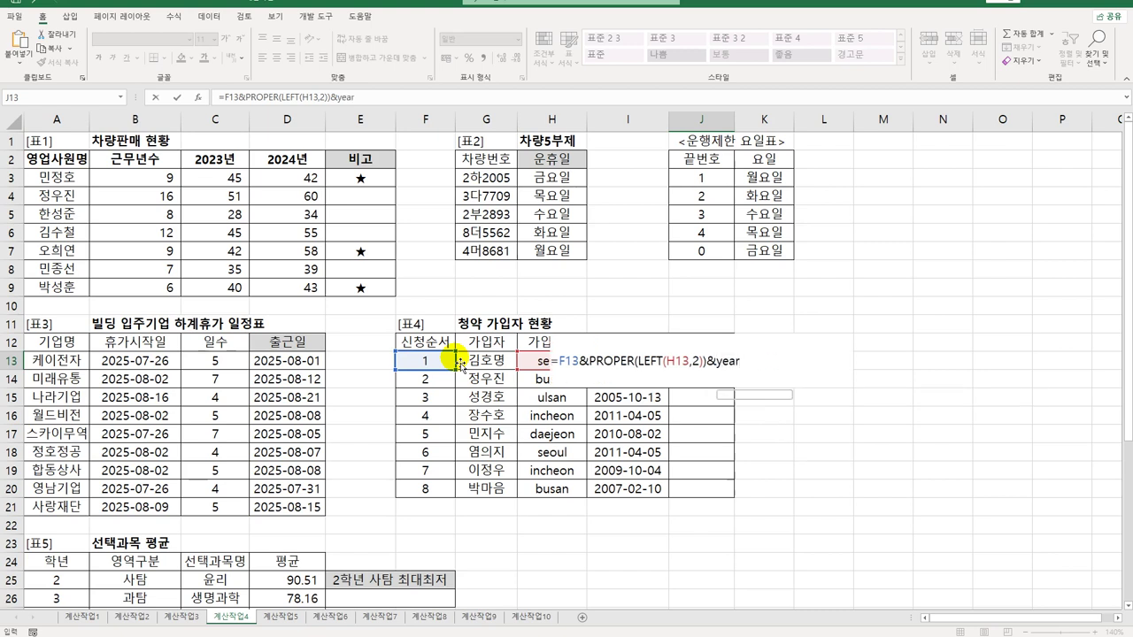
key("Tab")
key("Left")
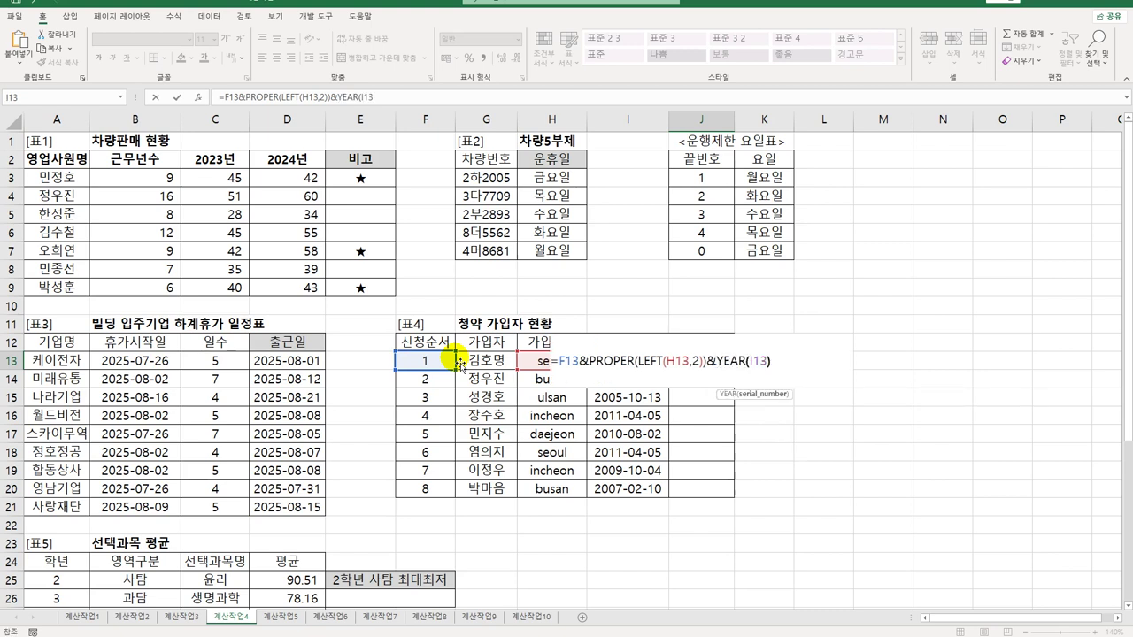
type(")")
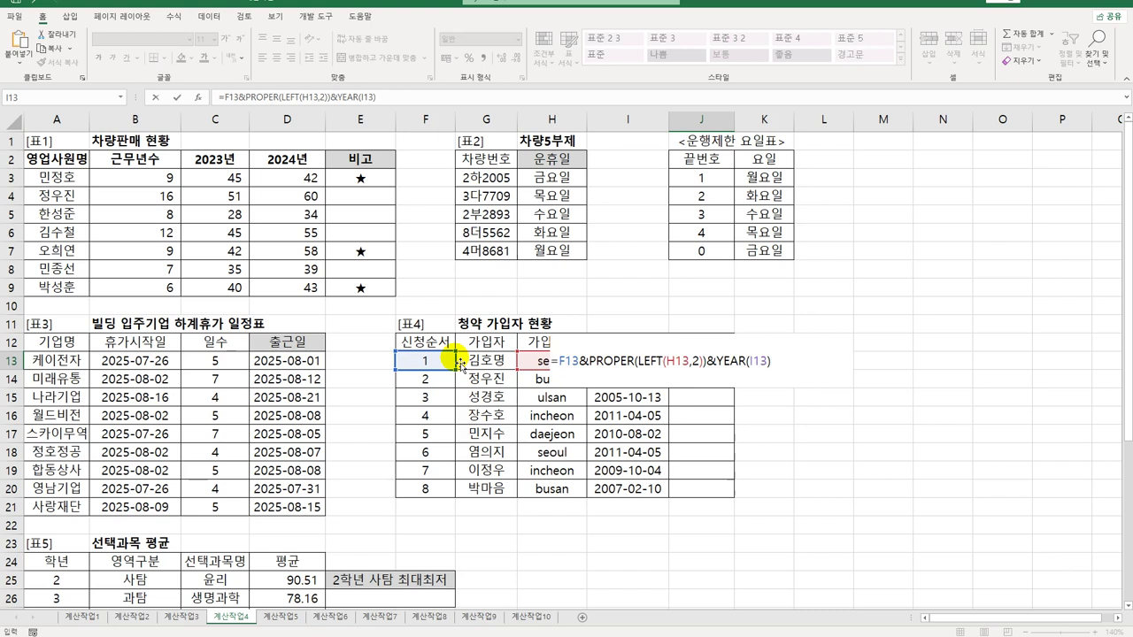
key("Return")
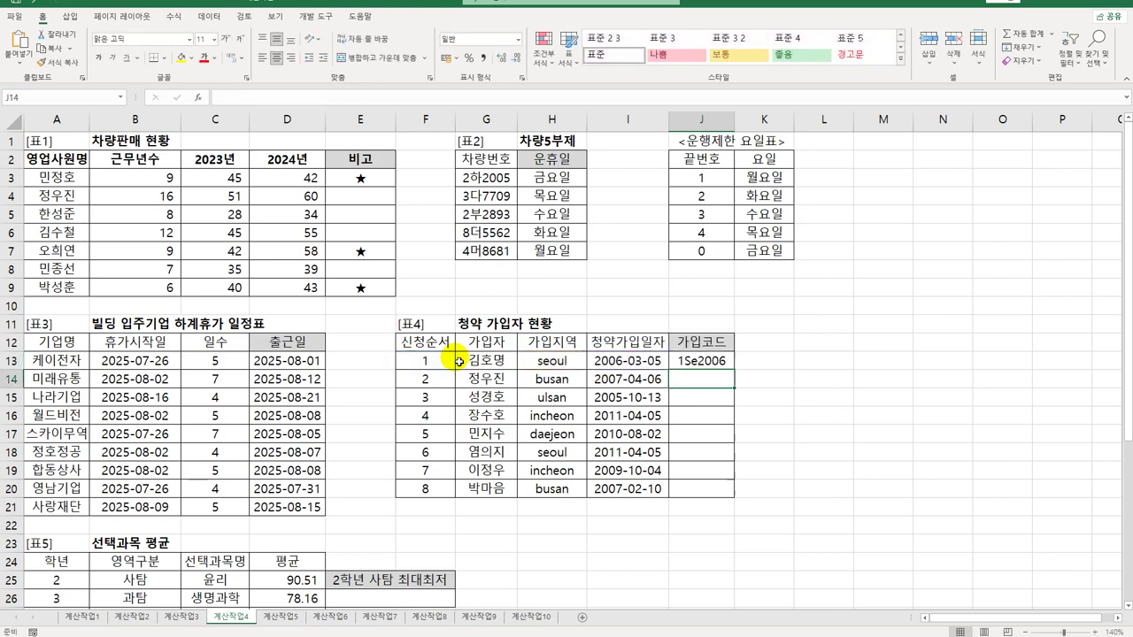
Step: Fill the 가입코드 formula from J13 down to J20
left_click(692, 361)
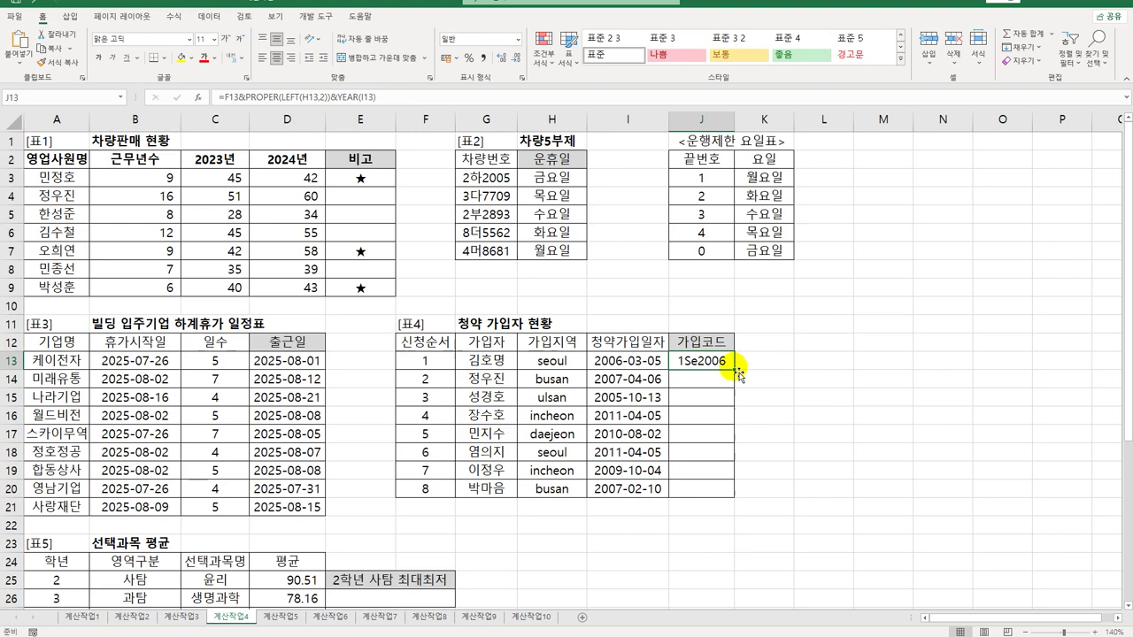
left_click_drag(737, 374, 733, 501)
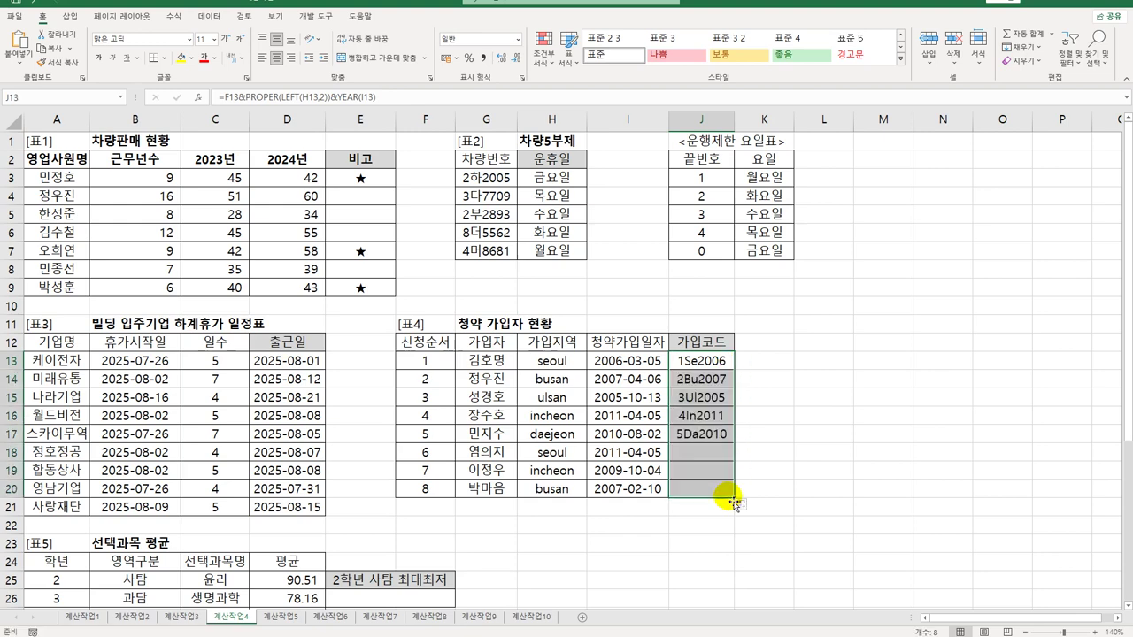
left_click(723, 498)
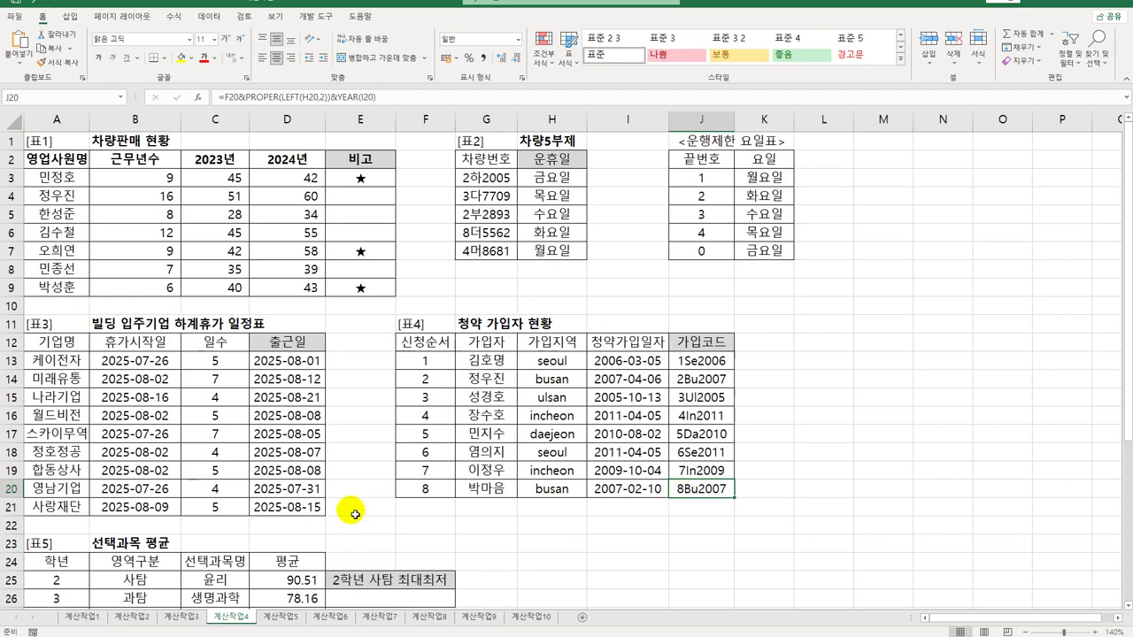
Step: Begin a DMAX formula in E26 under 2학년 사탐 최대최저, using the whole of 표5, A24:D39, as its database
scroll(357, 509, "down", 6)
left_click(404, 273)
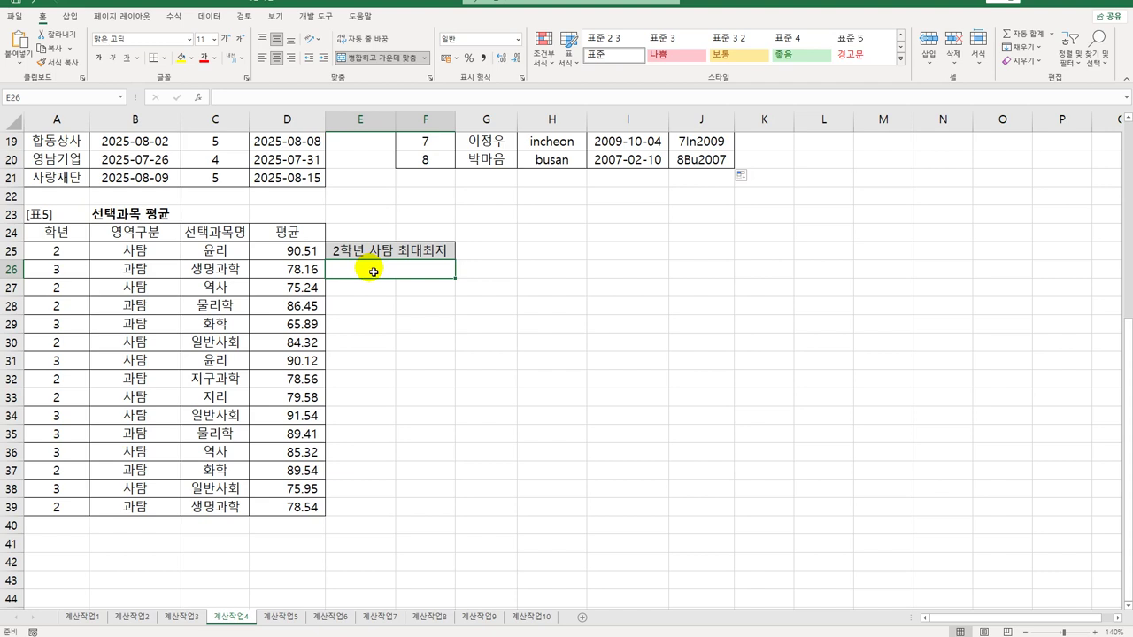
left_click(61, 236)
left_click_drag(61, 236, 134, 258)
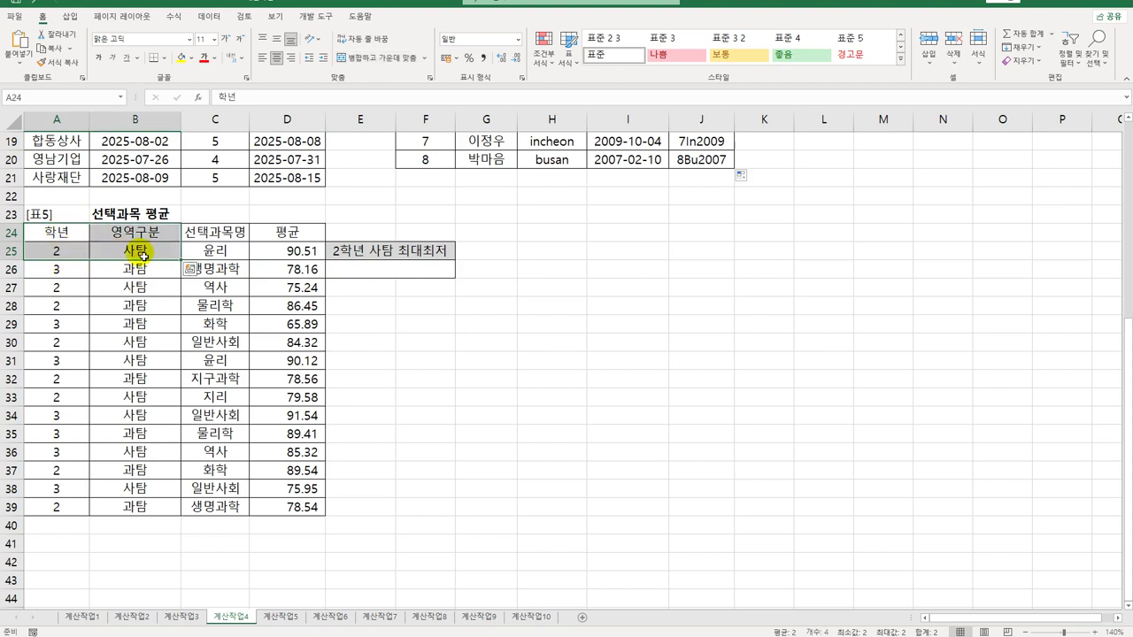
left_click(414, 269)
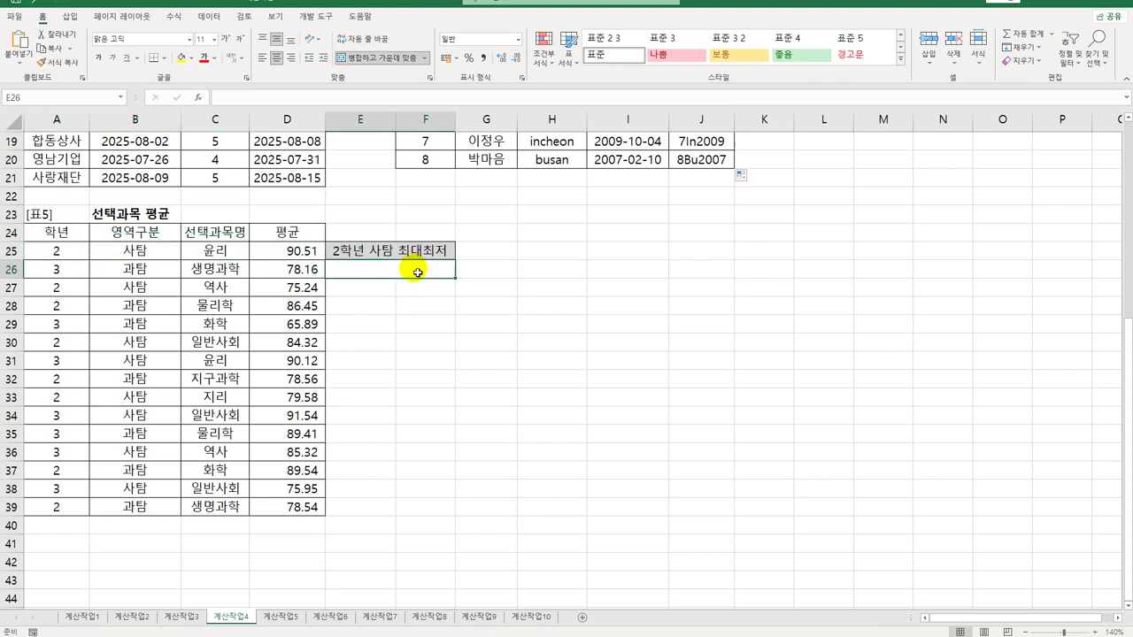
type("=dm")
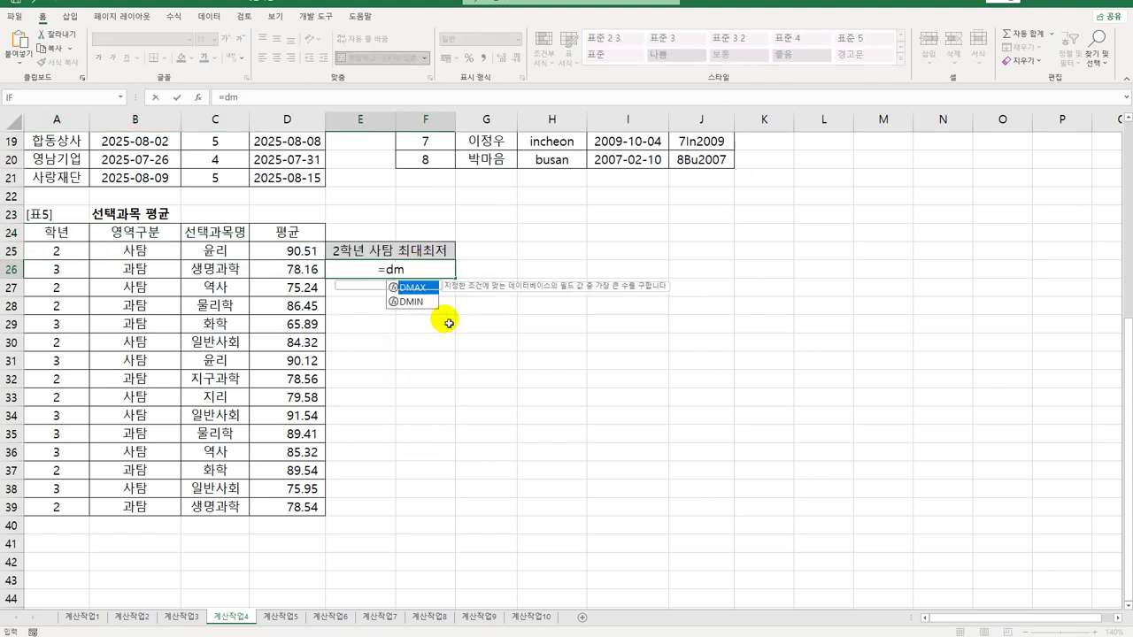
key("Tab")
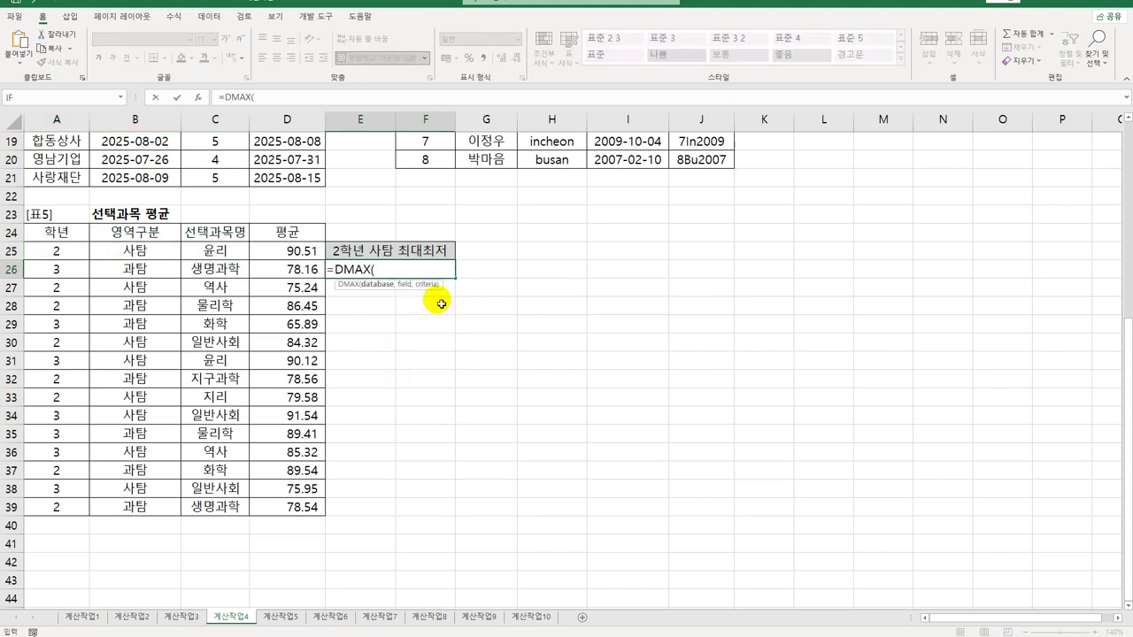
left_click(198, 99)
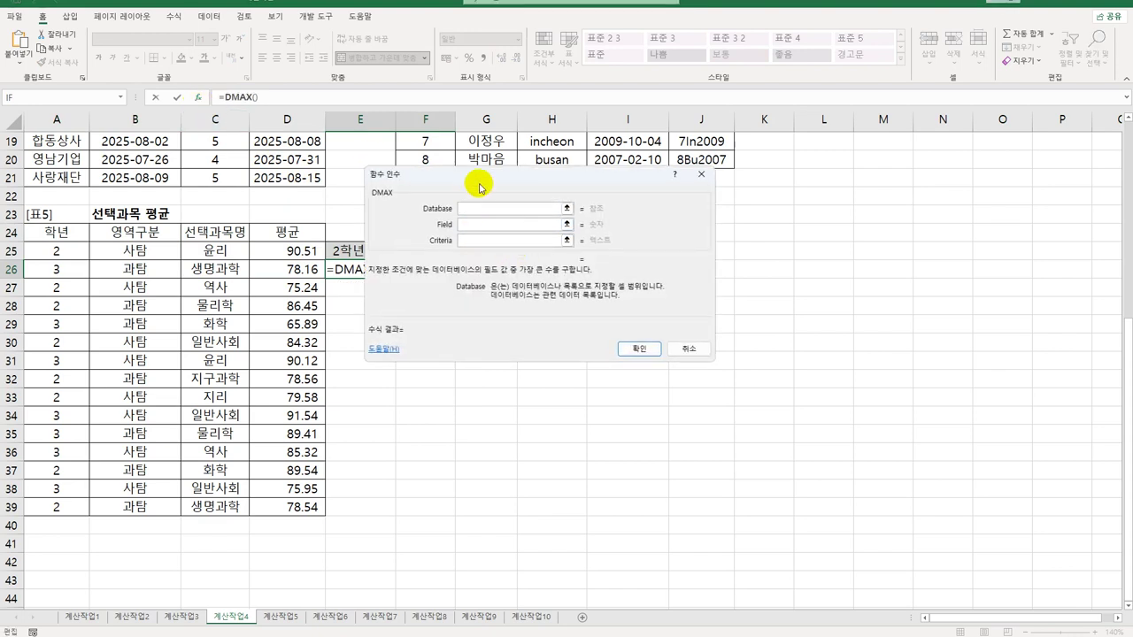
left_click_drag(483, 165, 563, 217)
left_click_drag(57, 232, 297, 506)
Step: Complete E26's DMAX with the 평균 header D24 as field and A24:B25 as criteria
left_click(549, 267)
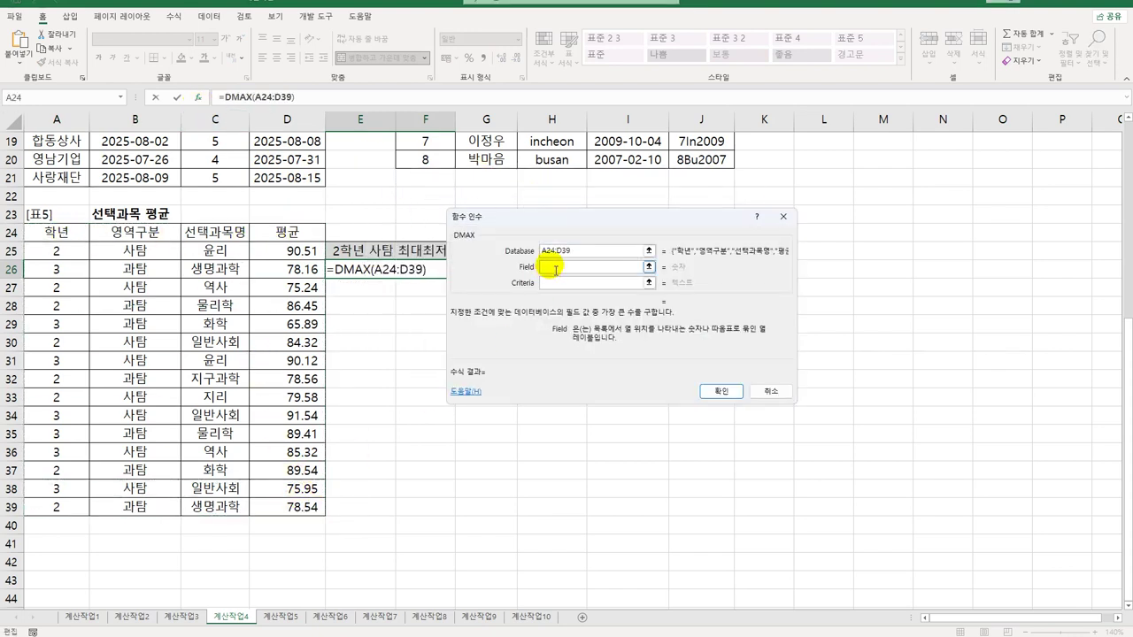
left_click(290, 239)
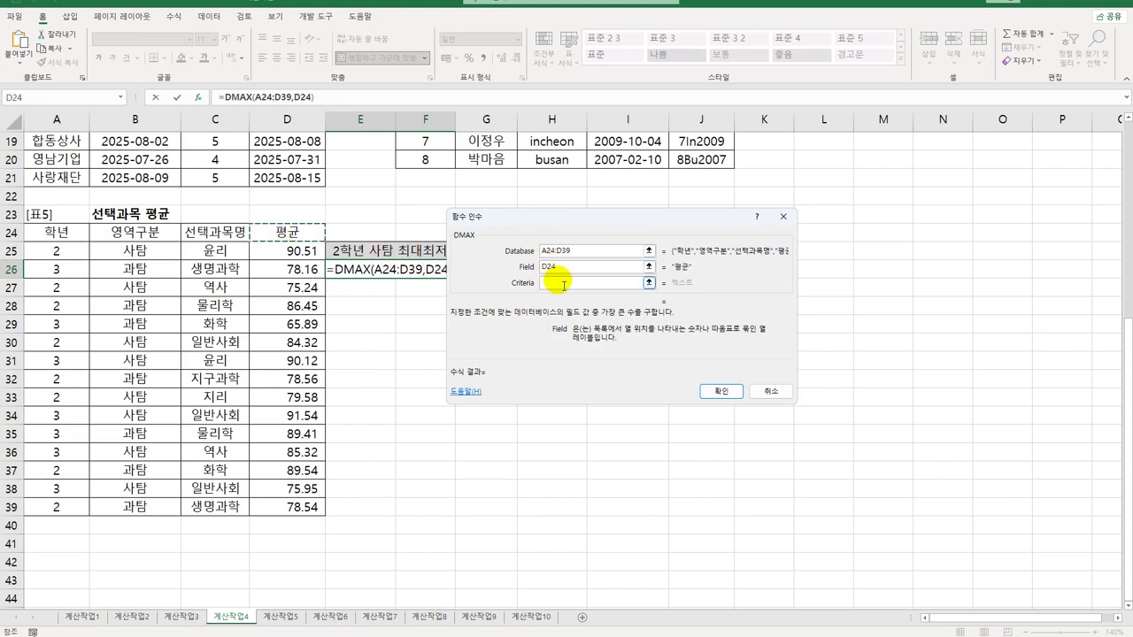
left_click(554, 282)
left_click_drag(56, 230, 147, 252)
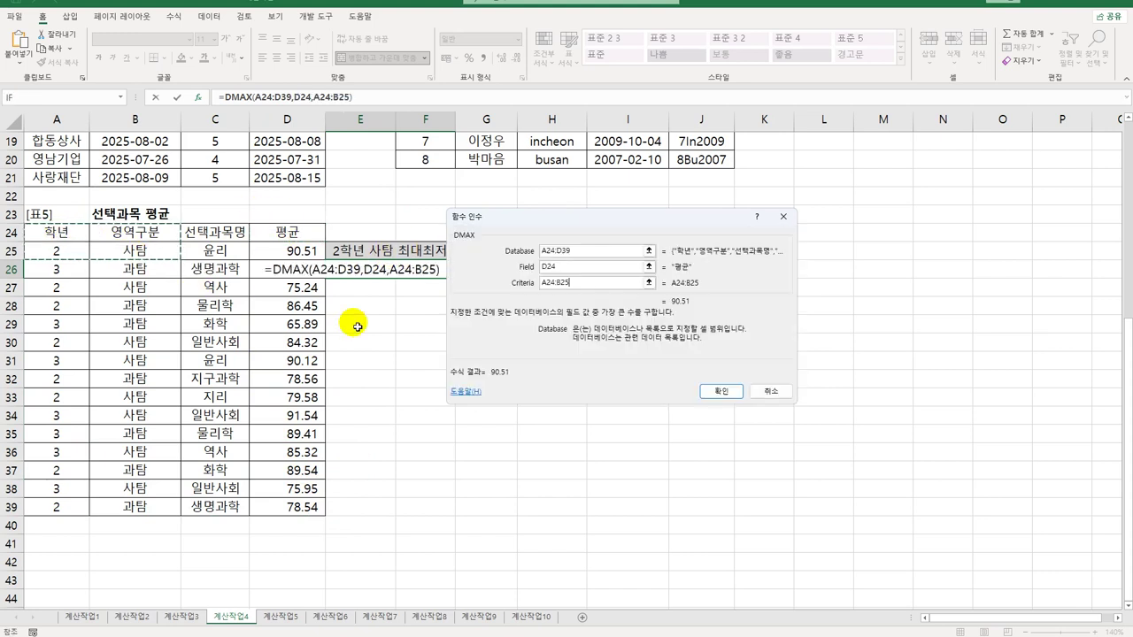
left_click(721, 391)
Step: Extend the DMAX formula in E26 with &"(최저"& followed by a DMIN function, and open the DMIN arguments
double_click(428, 271)
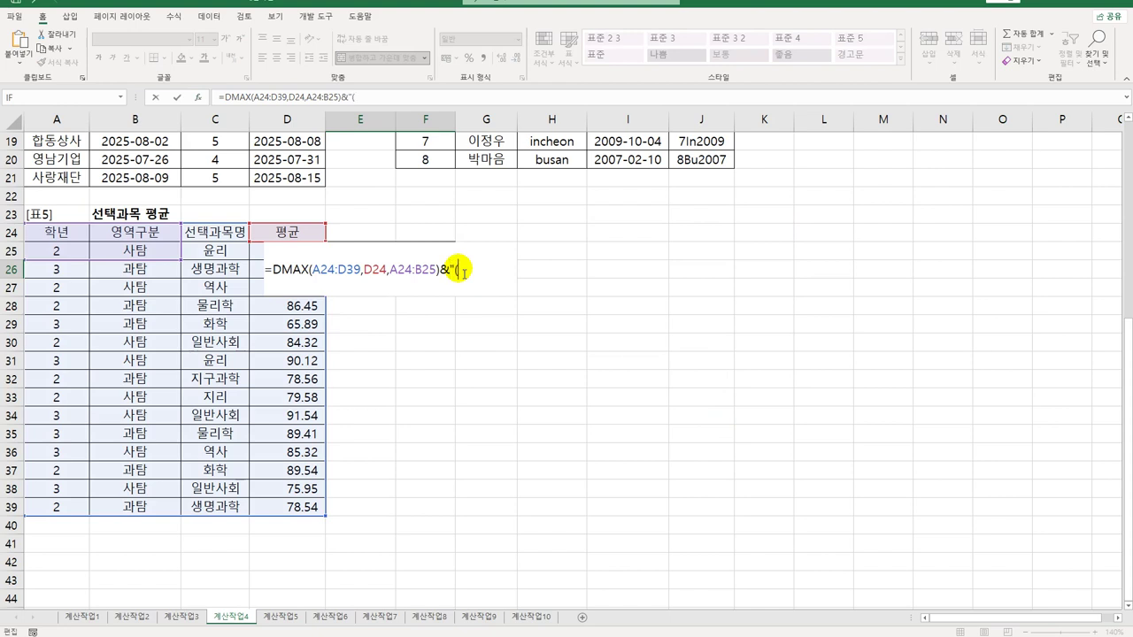
type("&\"(최저\"&dmin")
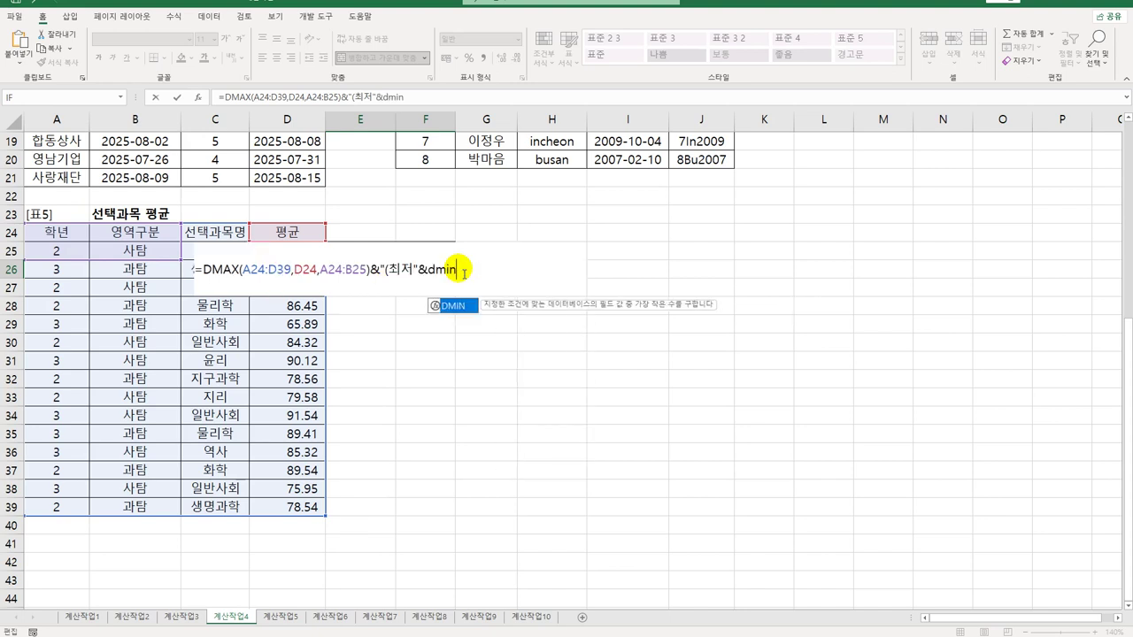
key("Tab")
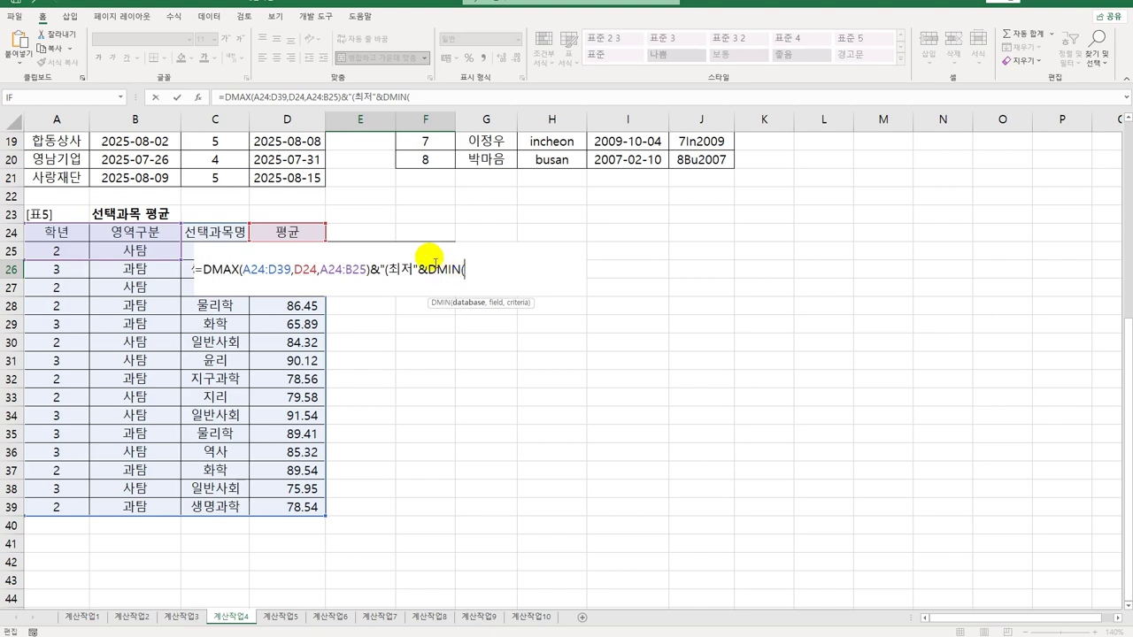
left_click(197, 97)
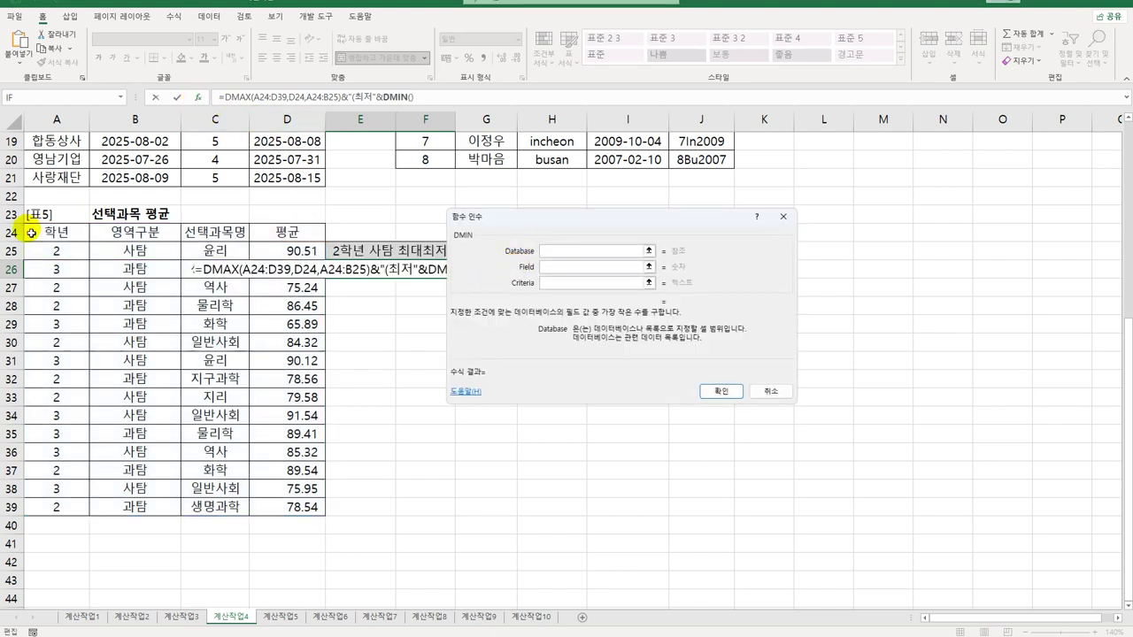
Step: Complete the DMIN function in E26 with database A24:D39, field D24 and criteria A24:B25
left_click_drag(45, 232, 324, 504)
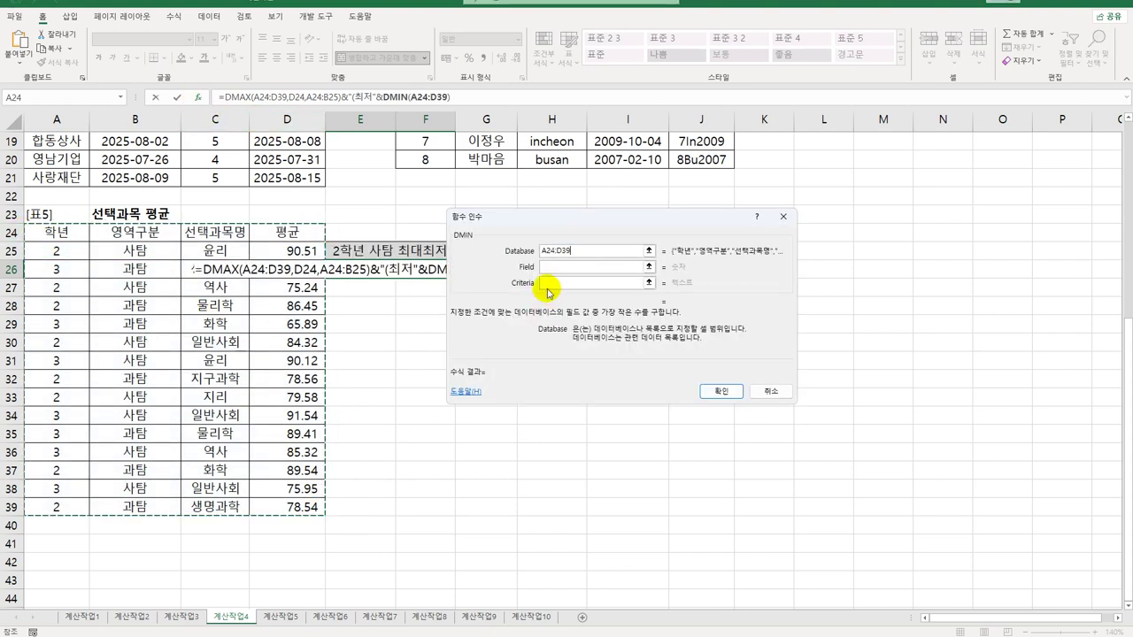
left_click(546, 267)
left_click(285, 232)
left_click(540, 283)
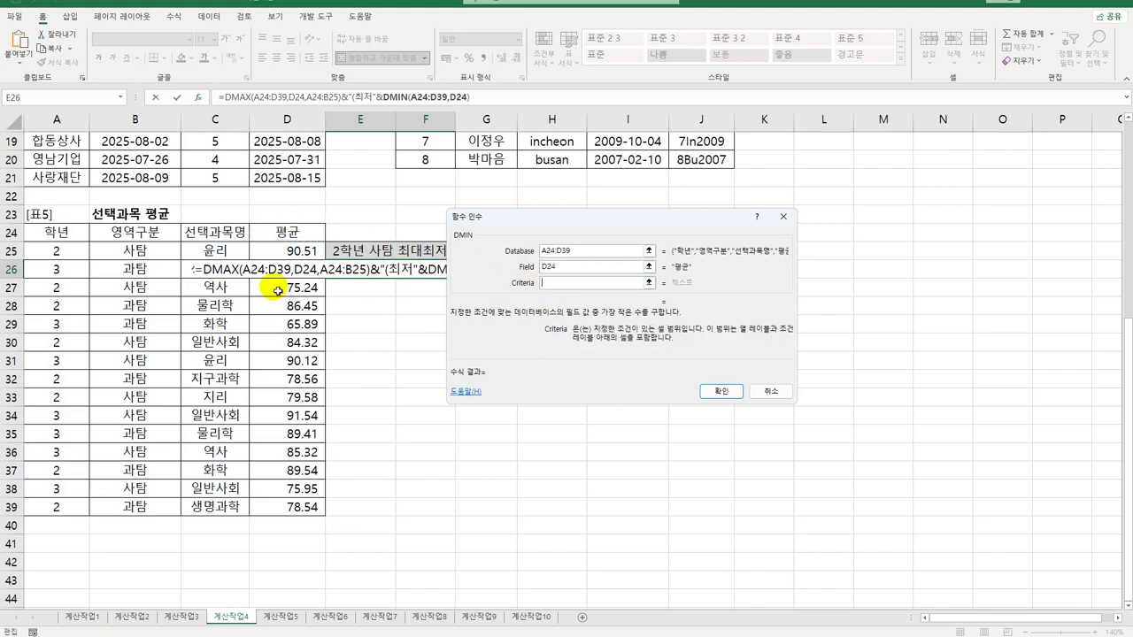
left_click_drag(62, 233, 135, 255)
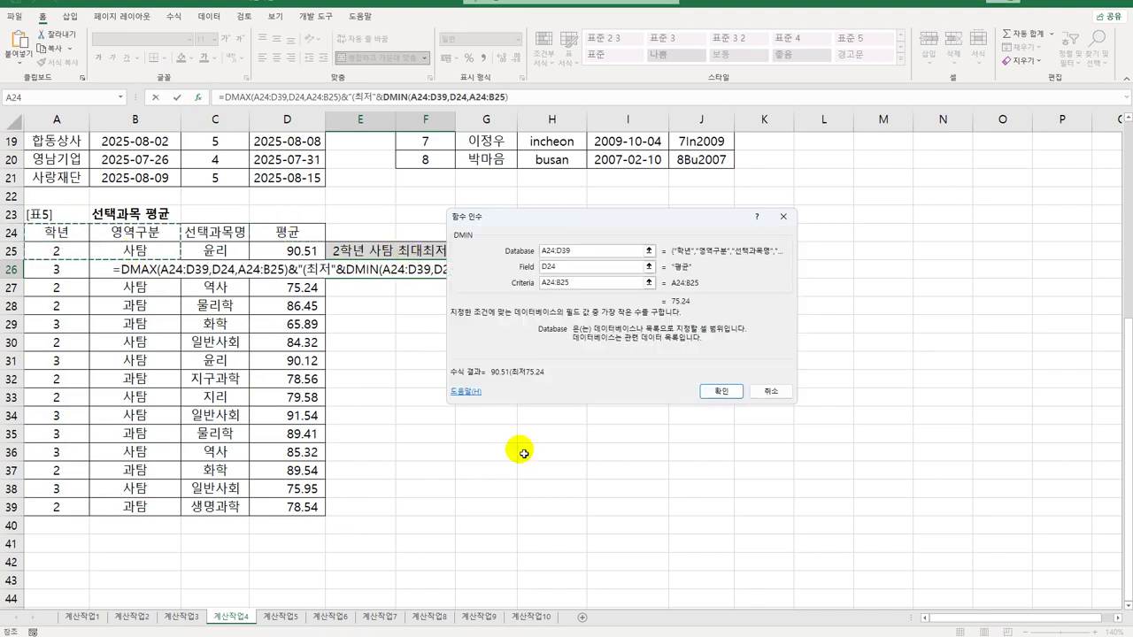
left_click(717, 390)
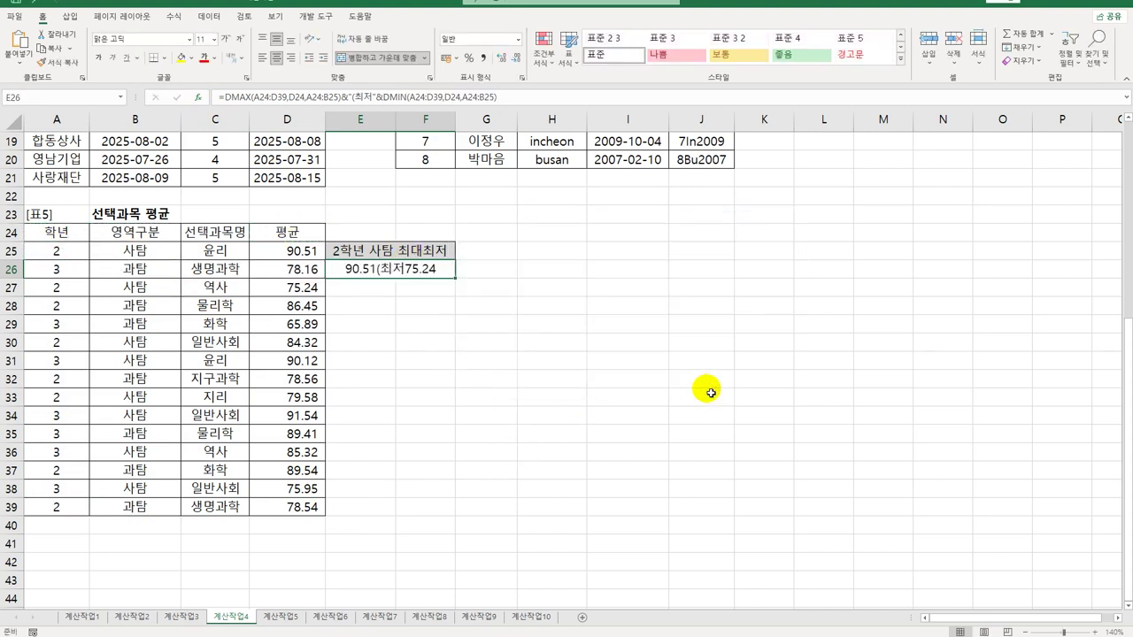
Step: Append the closing parenthesis text &")" to the end of E26's formula and enter it
double_click(415, 270)
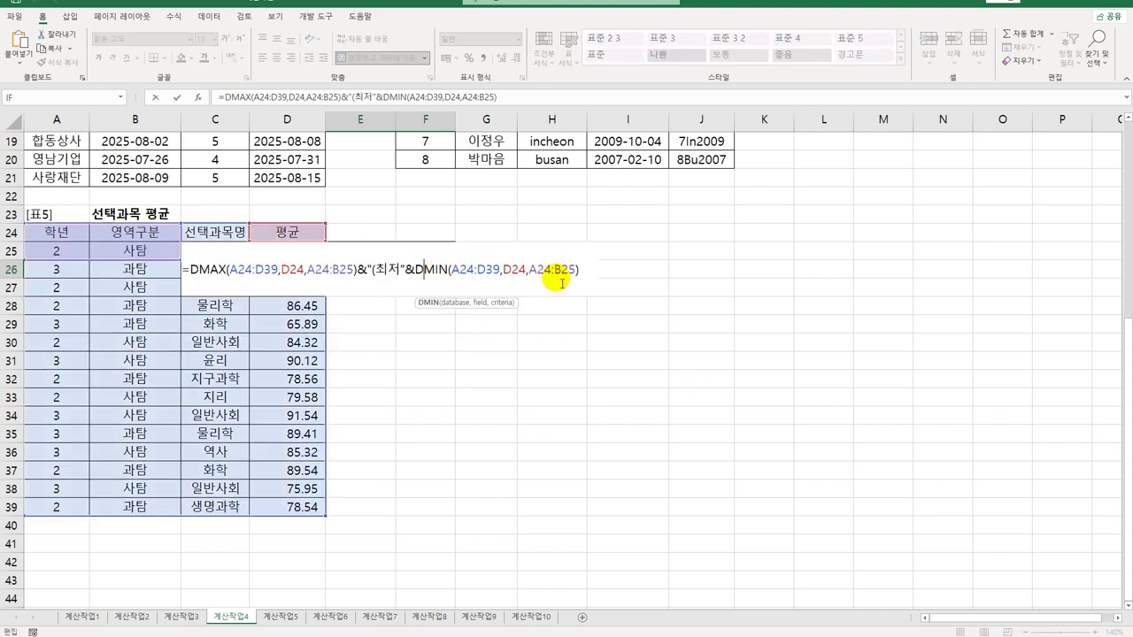
left_click(584, 269)
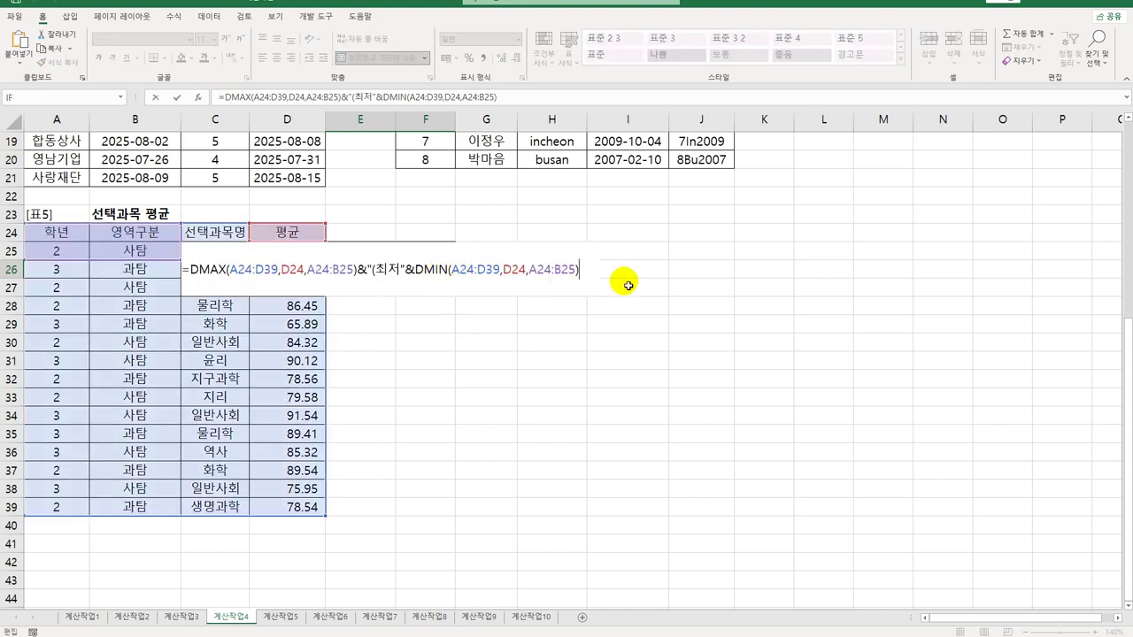
type("\"")
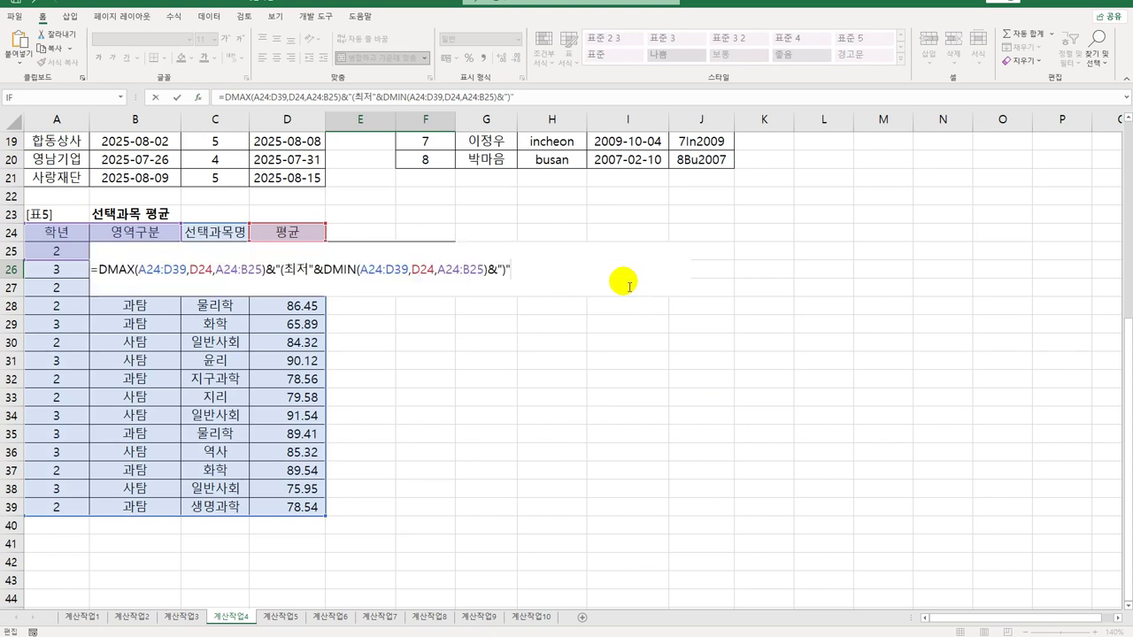
key("Return")
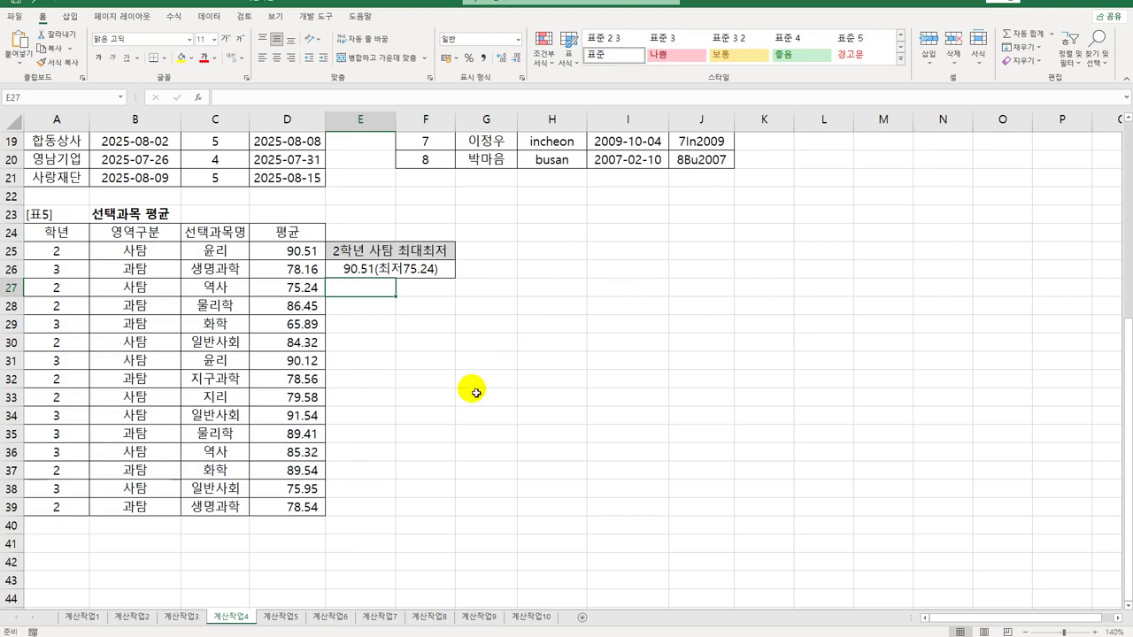
scroll(475, 394, "up", 6)
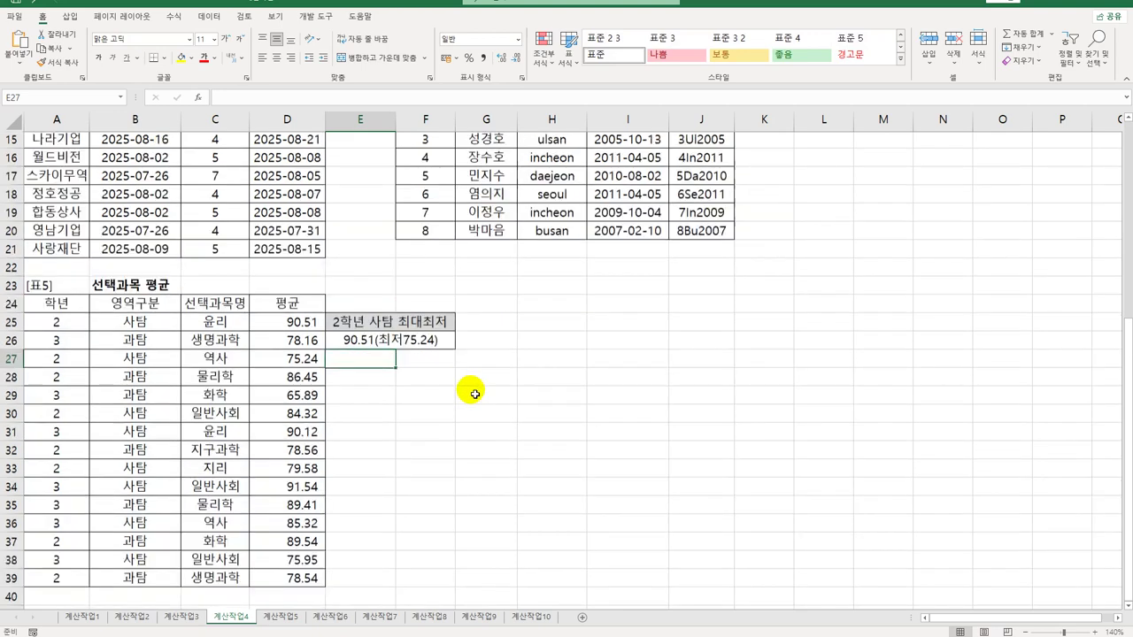